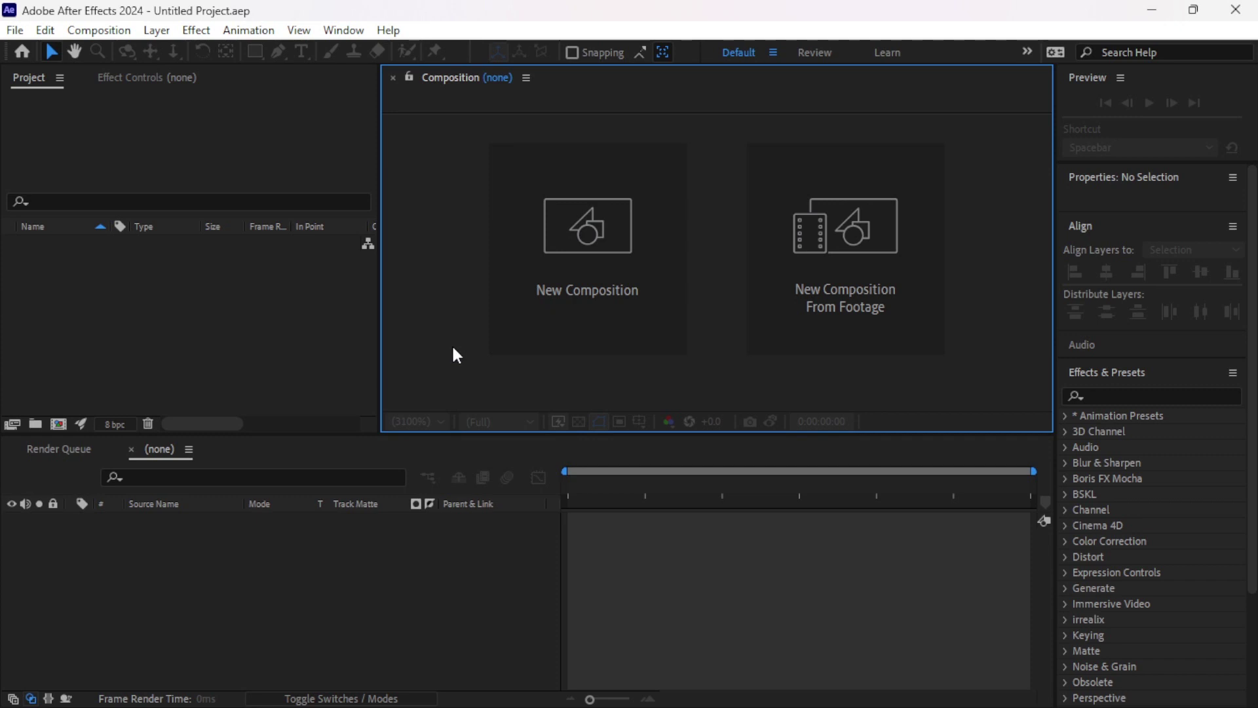
Create Comp 1 (1920x1080, 29.97 fps), import 19021594.jpg, and add it to the comp
click(640, 237)
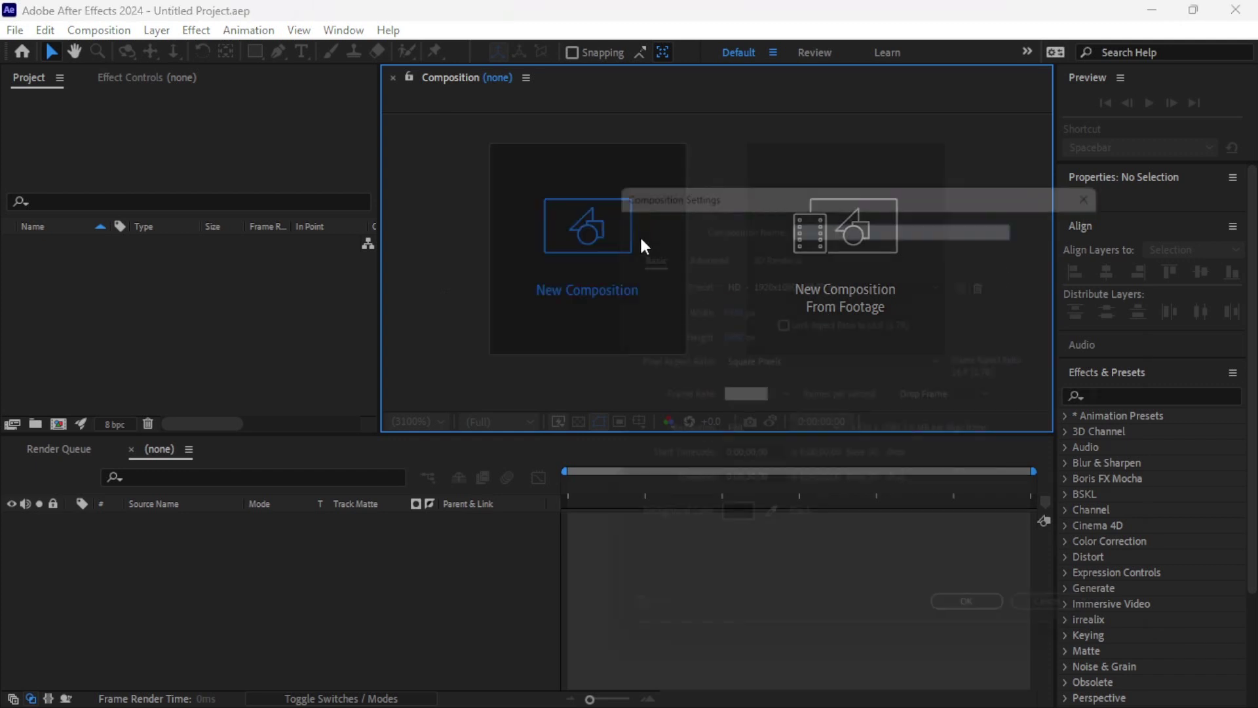
click(980, 631)
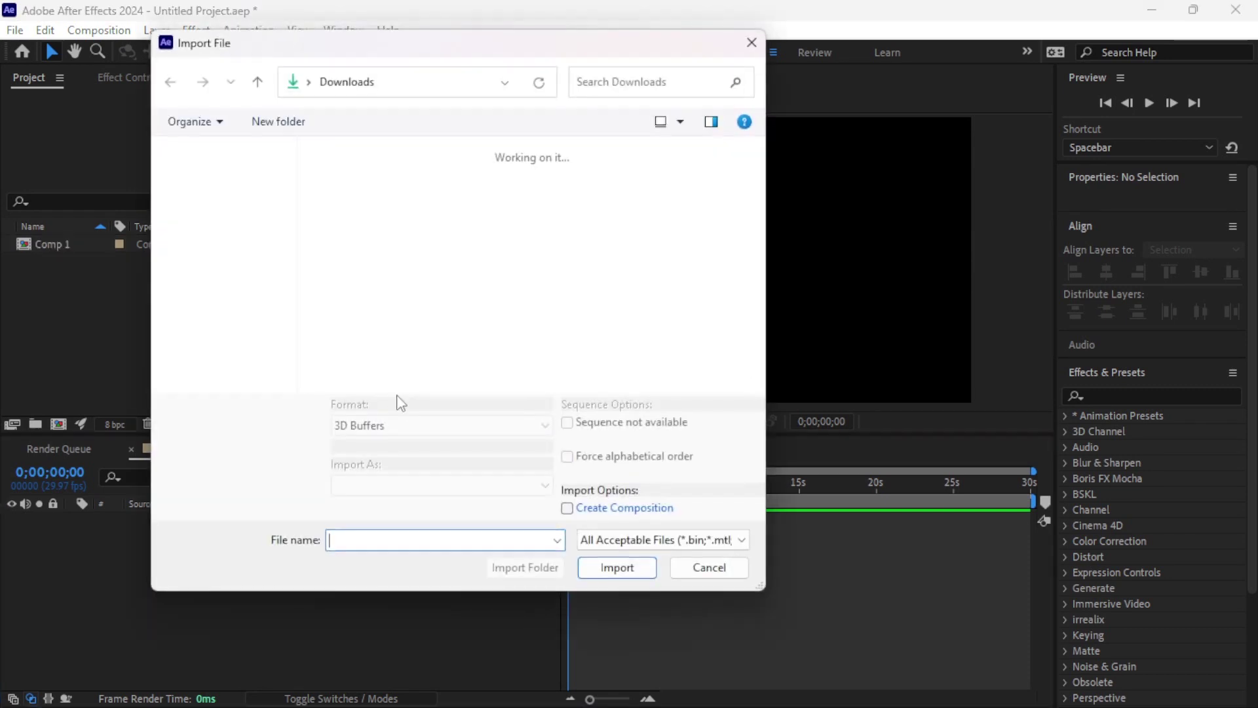
click(534, 258)
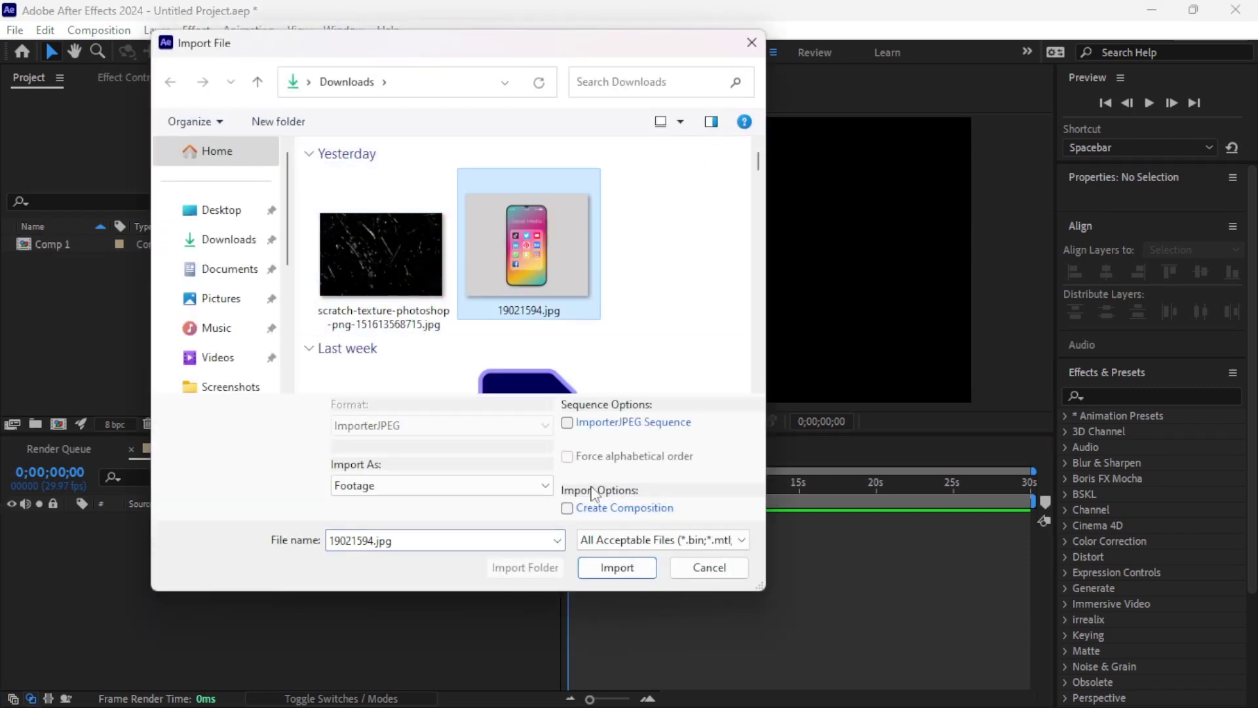
click(616, 567)
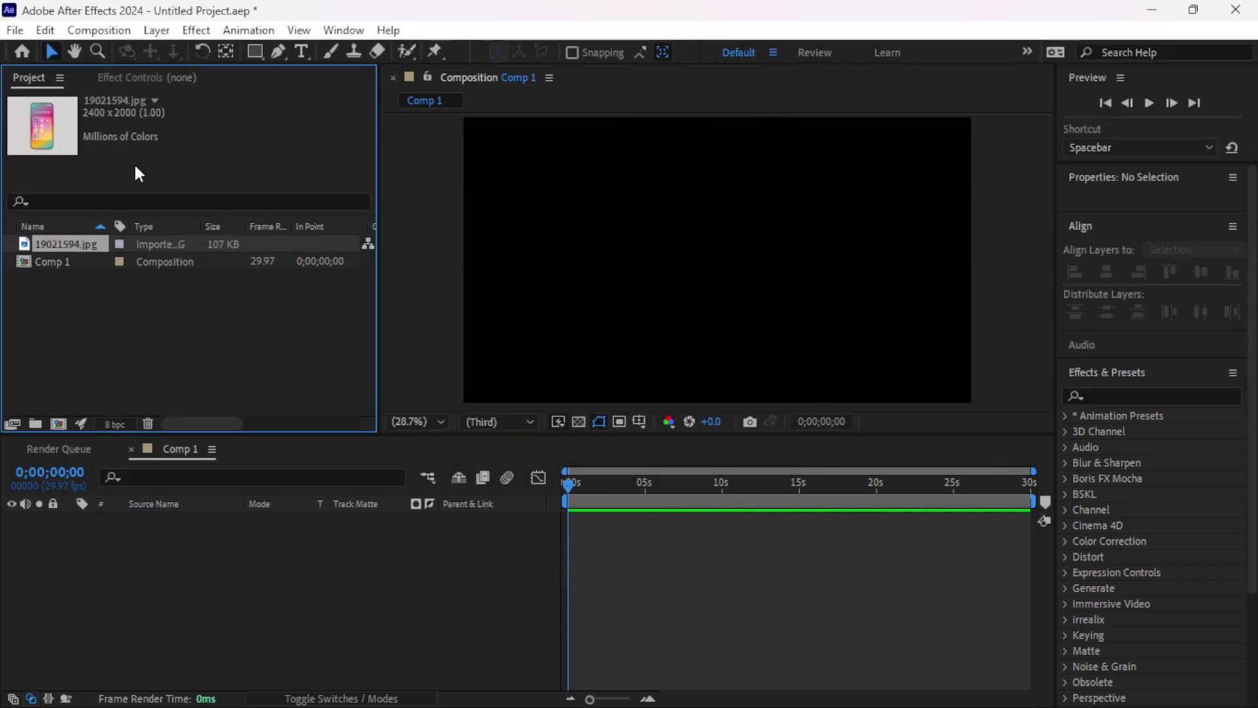
drag(373, 684, 347, 583)
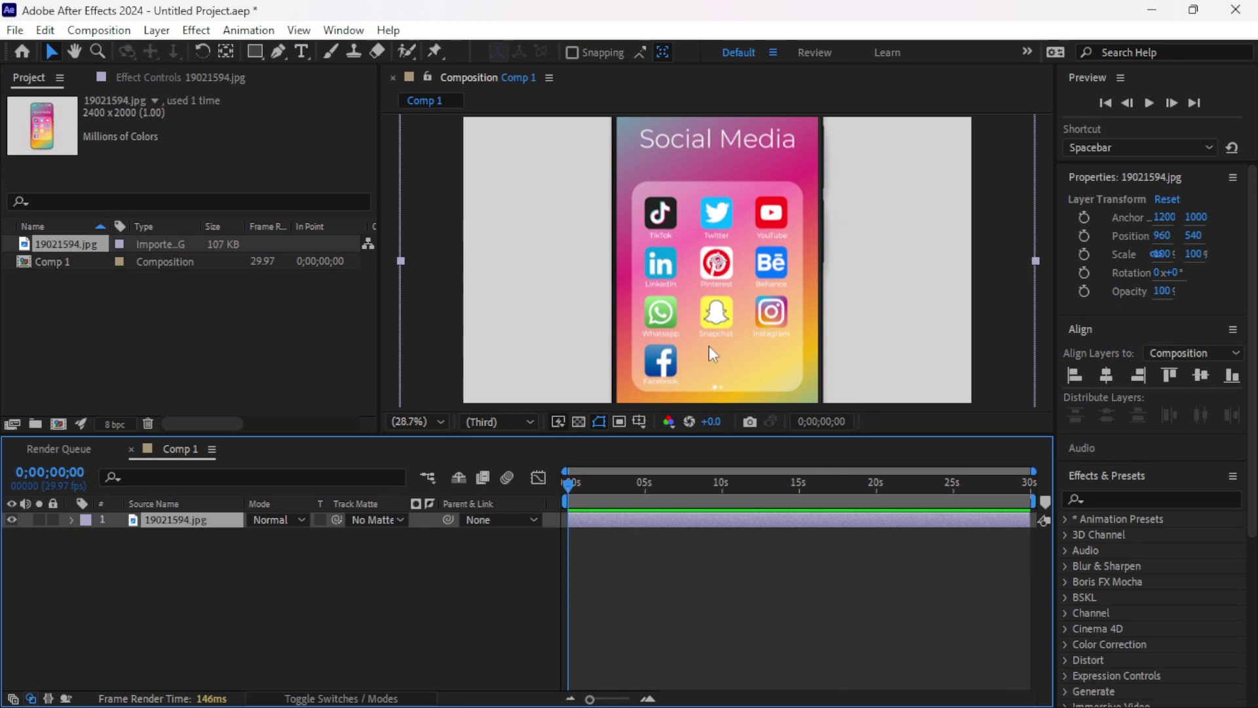
Scale the 19021594.jpg phone layer down to 62% so the whole mockup fits the frame
key(s)
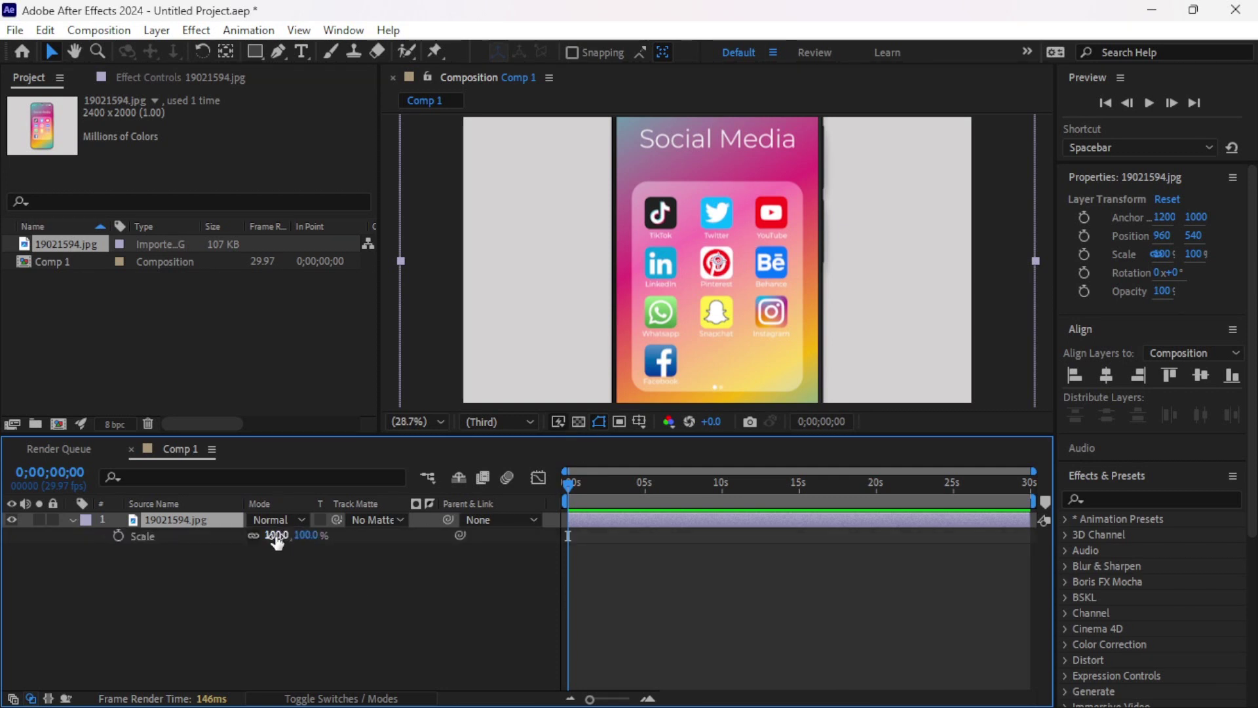
drag(276, 536, 249, 536)
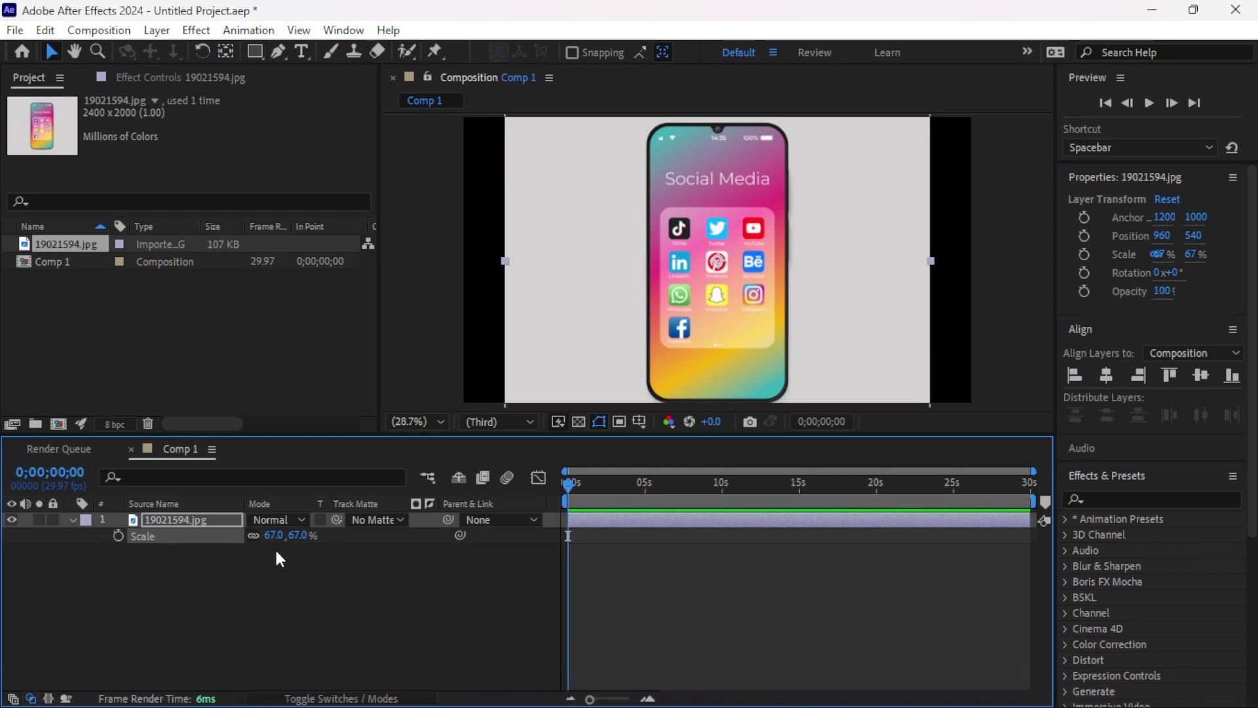
drag(270, 535, 263, 536)
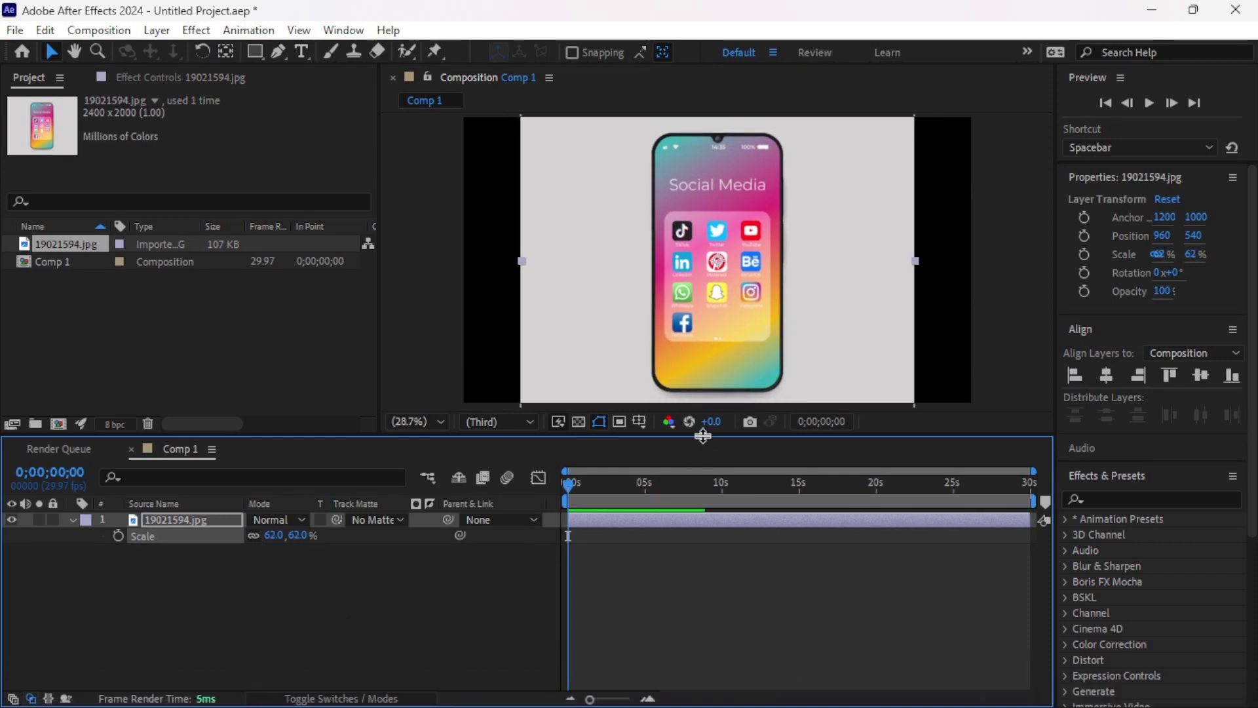
drag(702, 436, 699, 511)
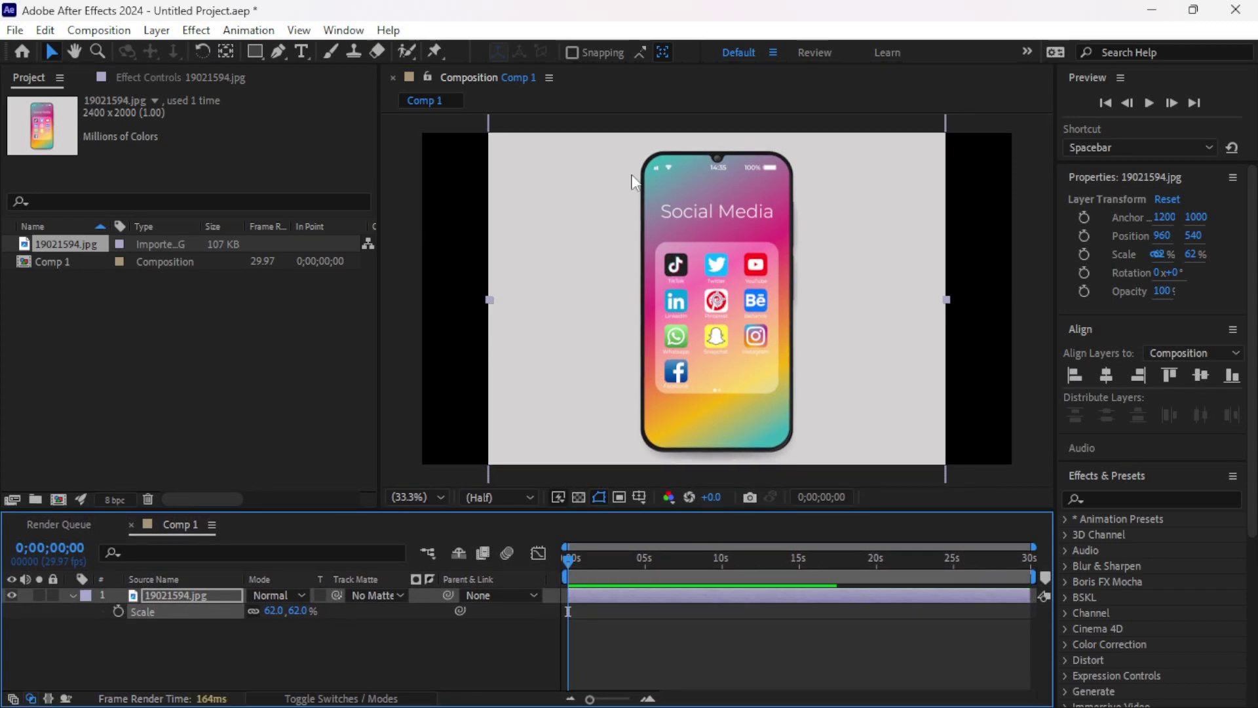
click(441, 653)
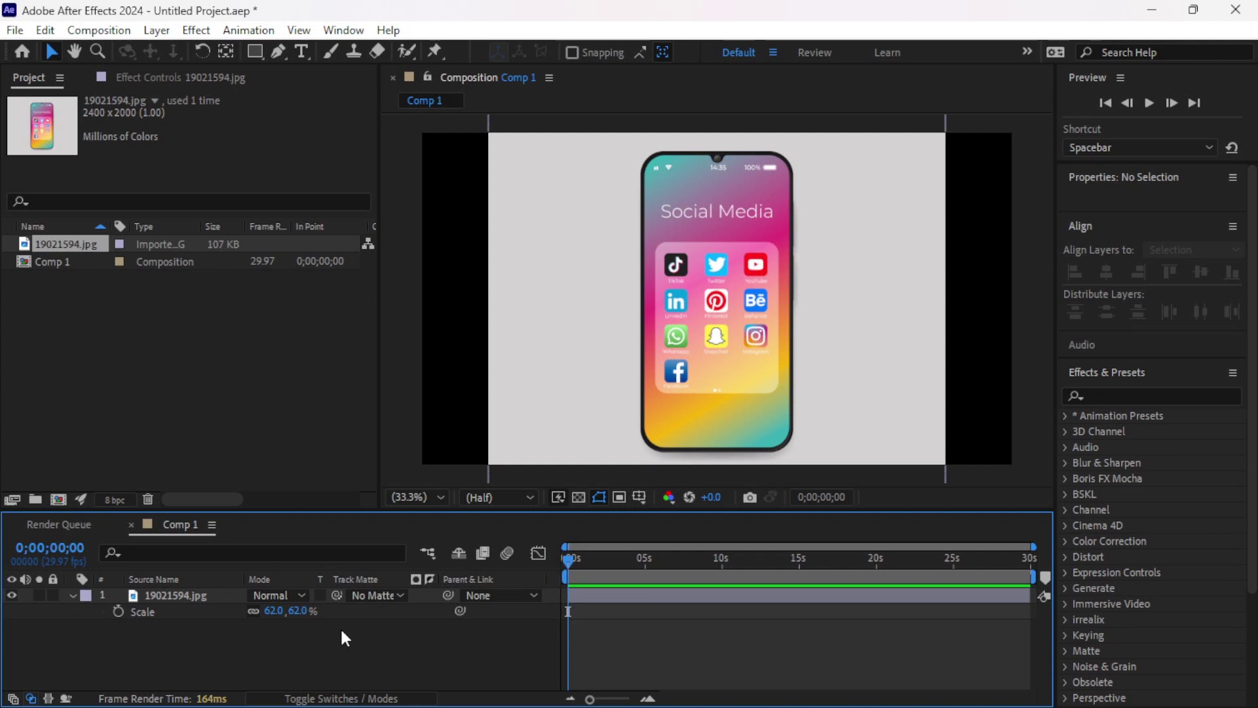
click(188, 595)
key(s)
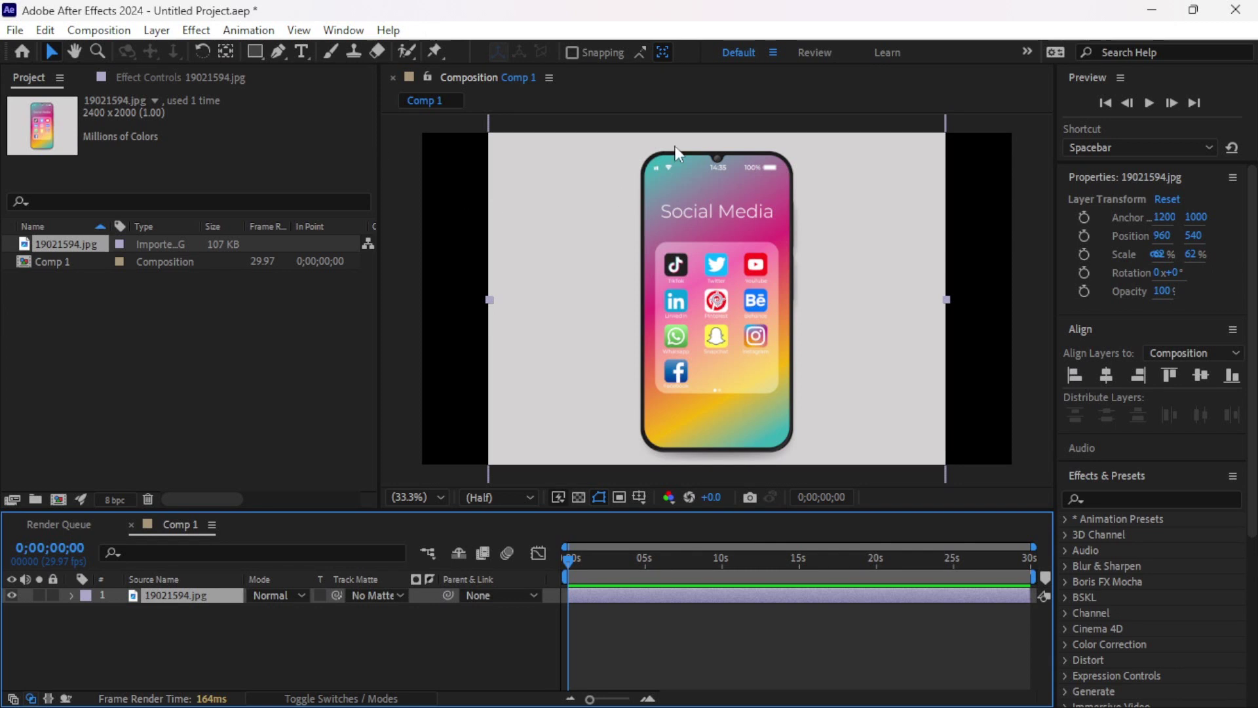
click(342, 635)
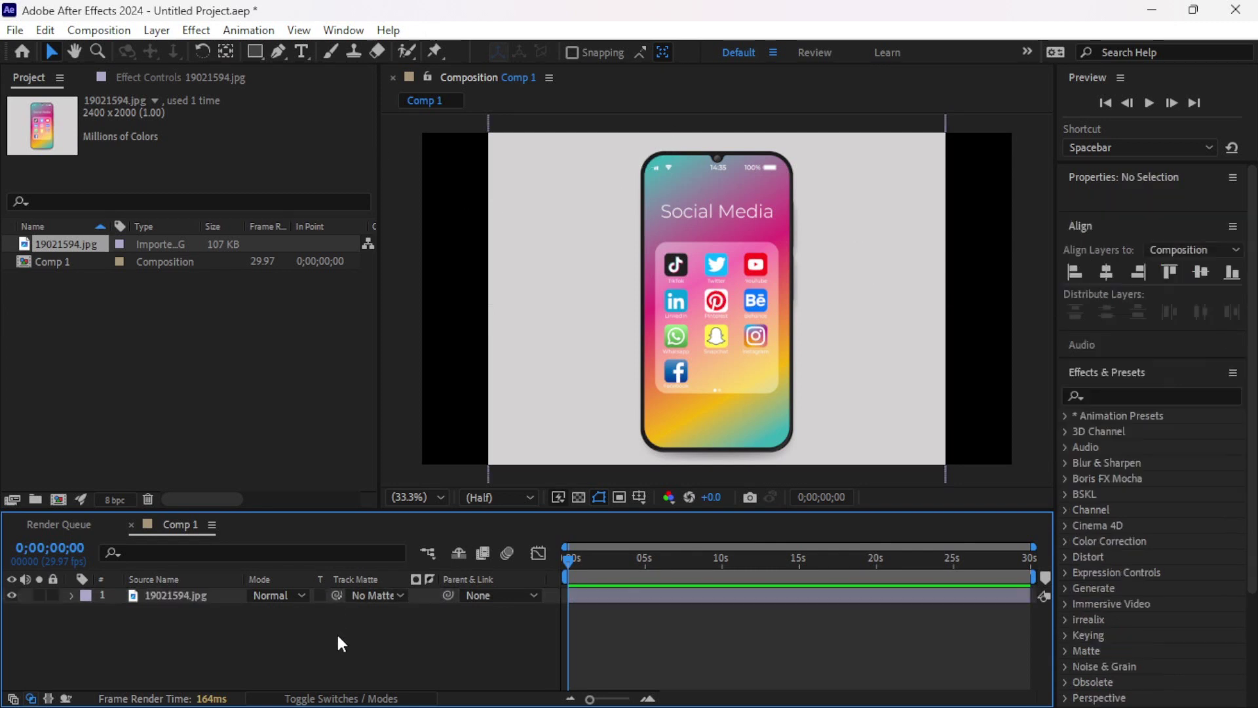
click(253, 52)
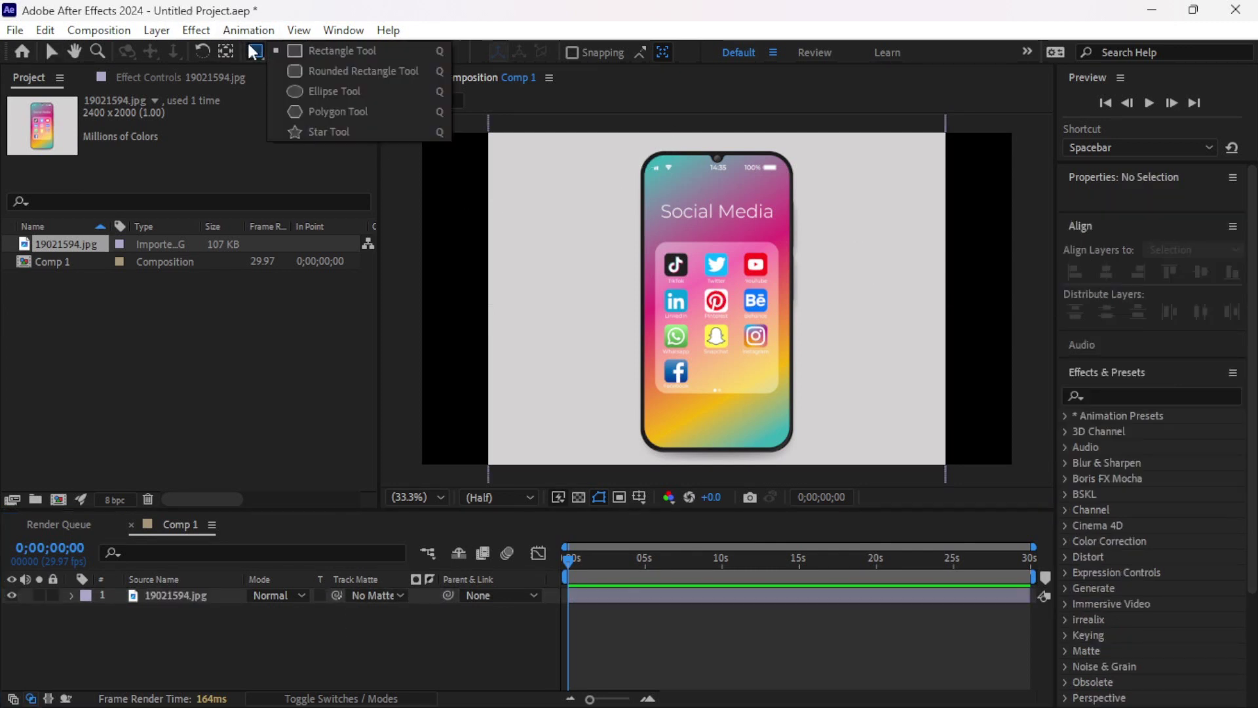
click(324, 53)
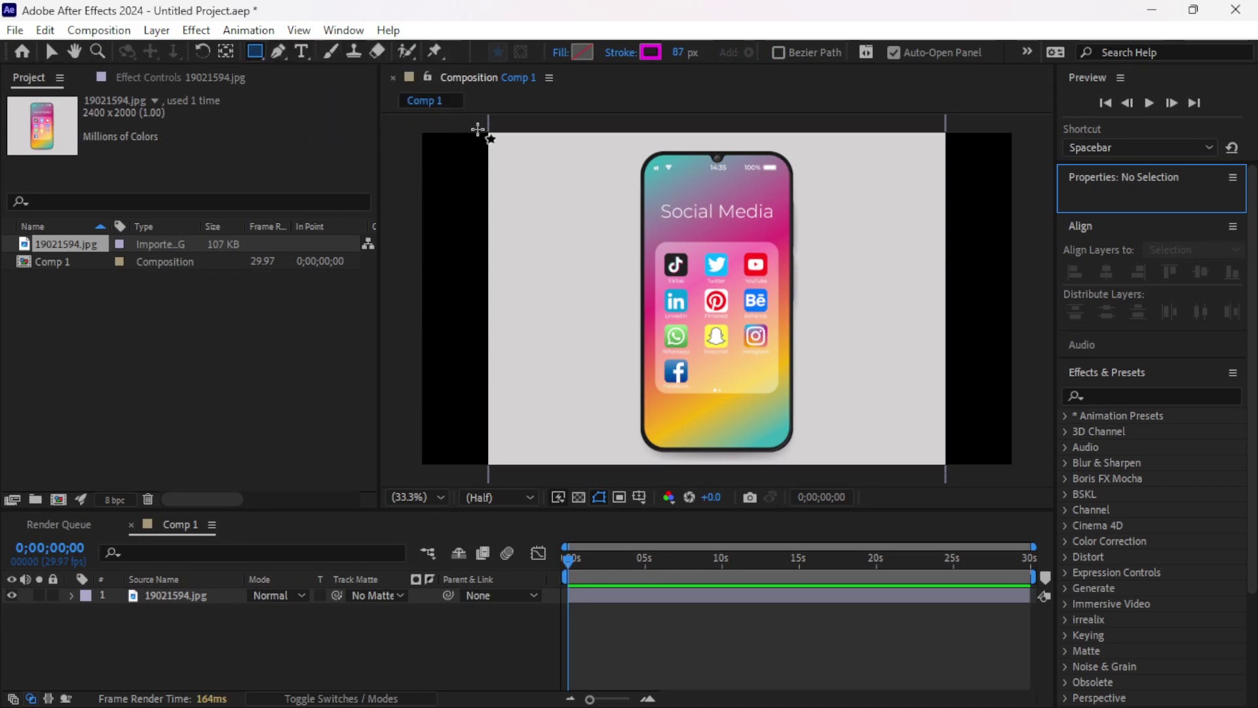
mouse_move(642, 154)
mouse_down()
mouse_move(742, 317)
mouse_move(796, 438)
mouse_up()
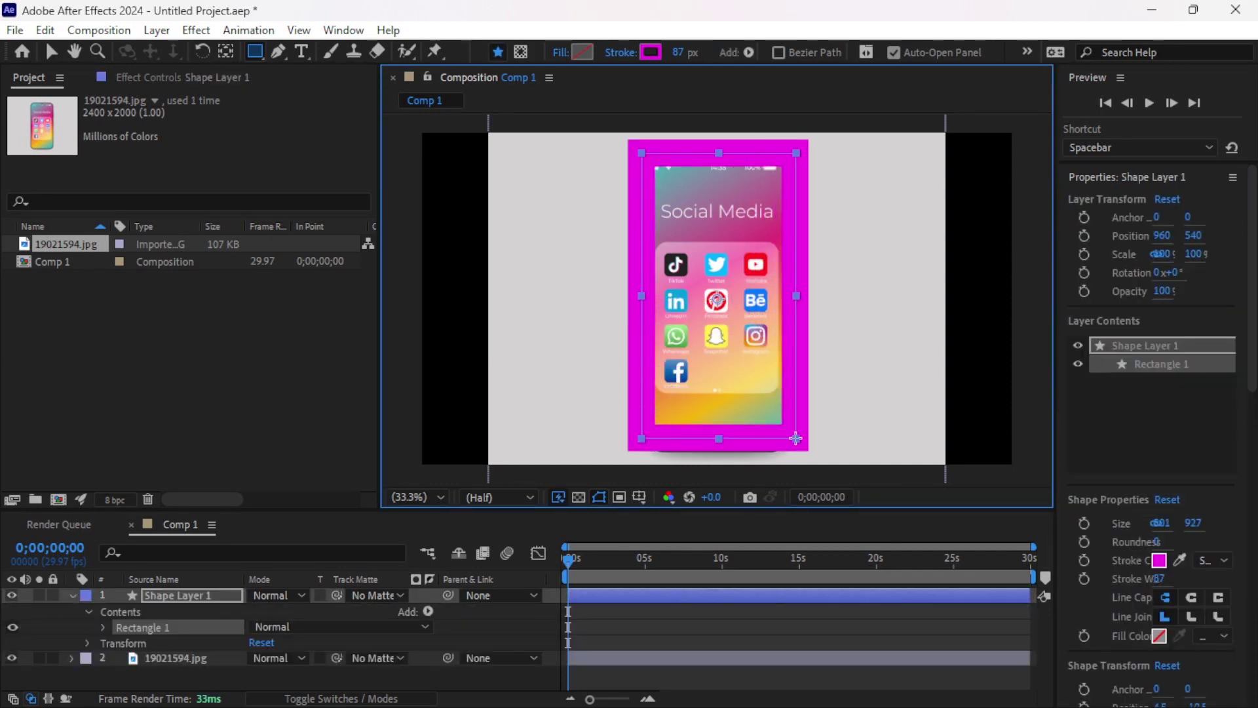
click(628, 54)
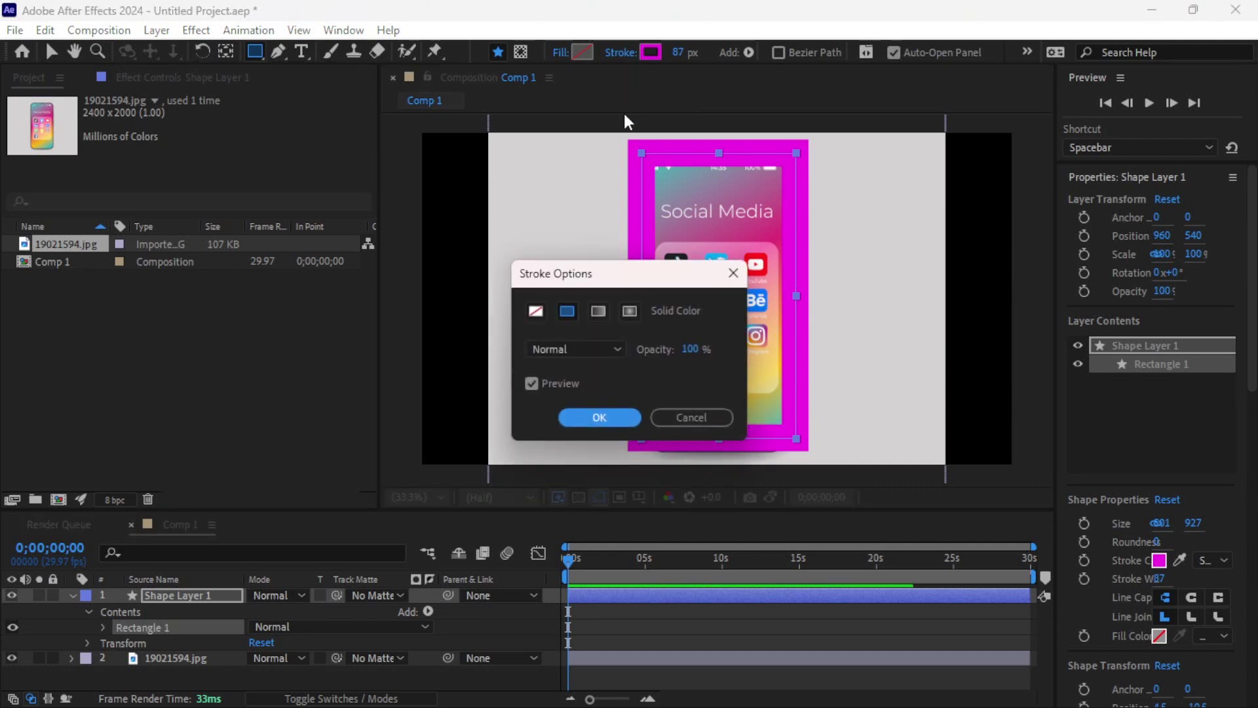
click(536, 310)
click(599, 417)
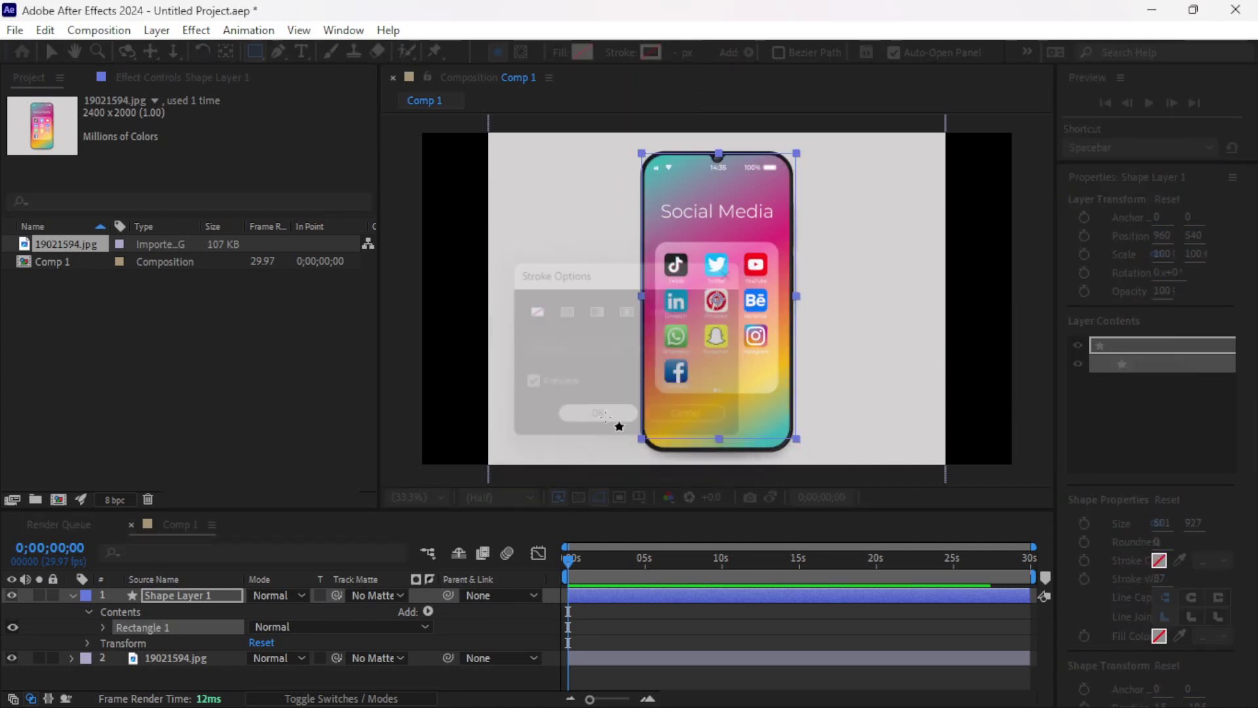
click(561, 53)
click(564, 311)
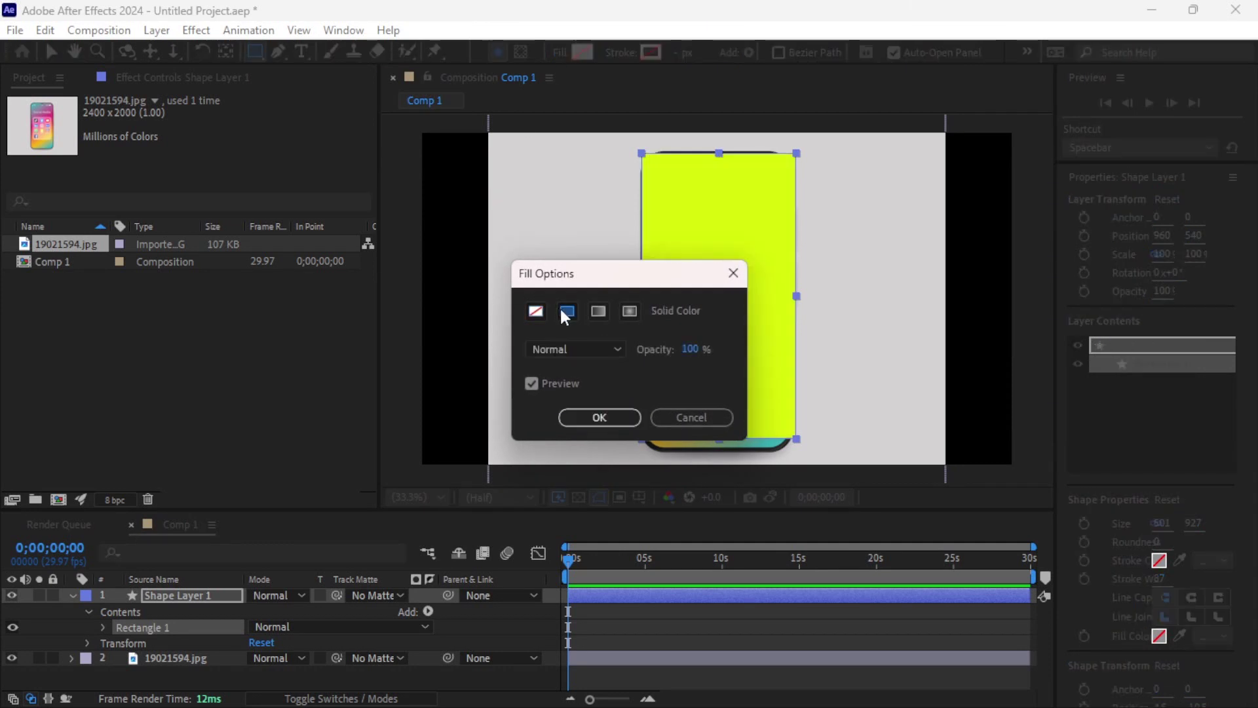
click(596, 417)
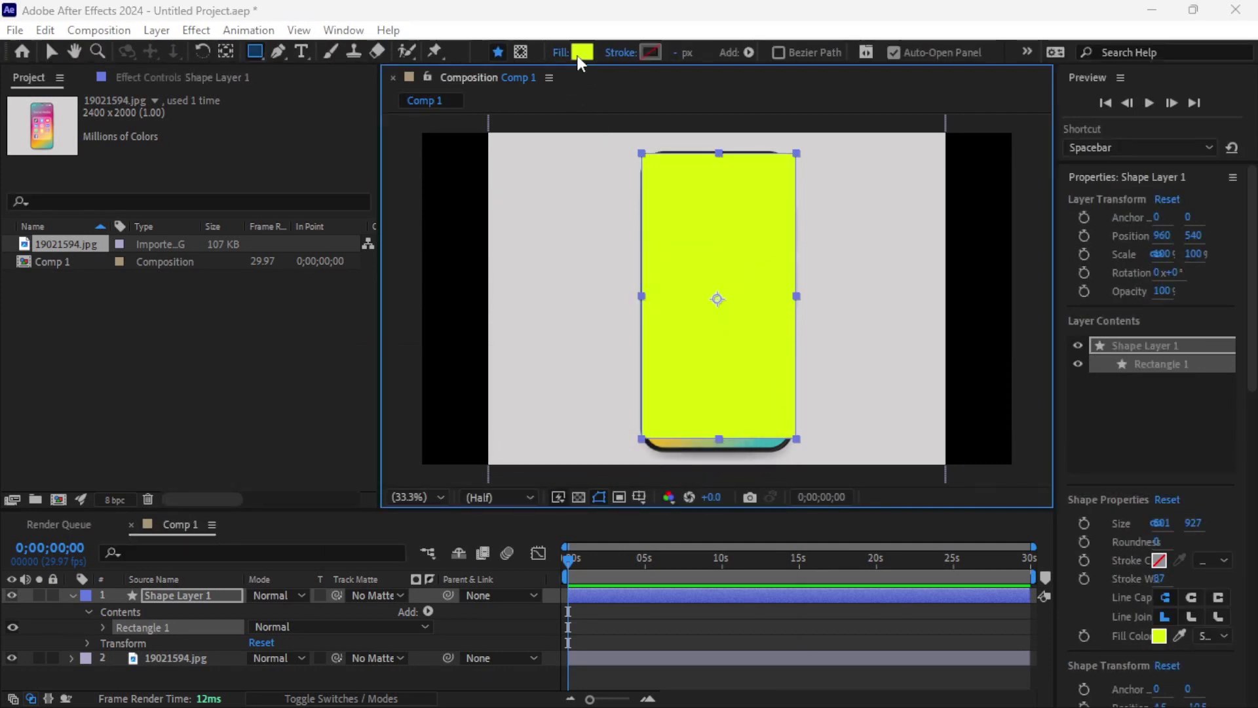
click(581, 52)
drag(430, 421, 340, 388)
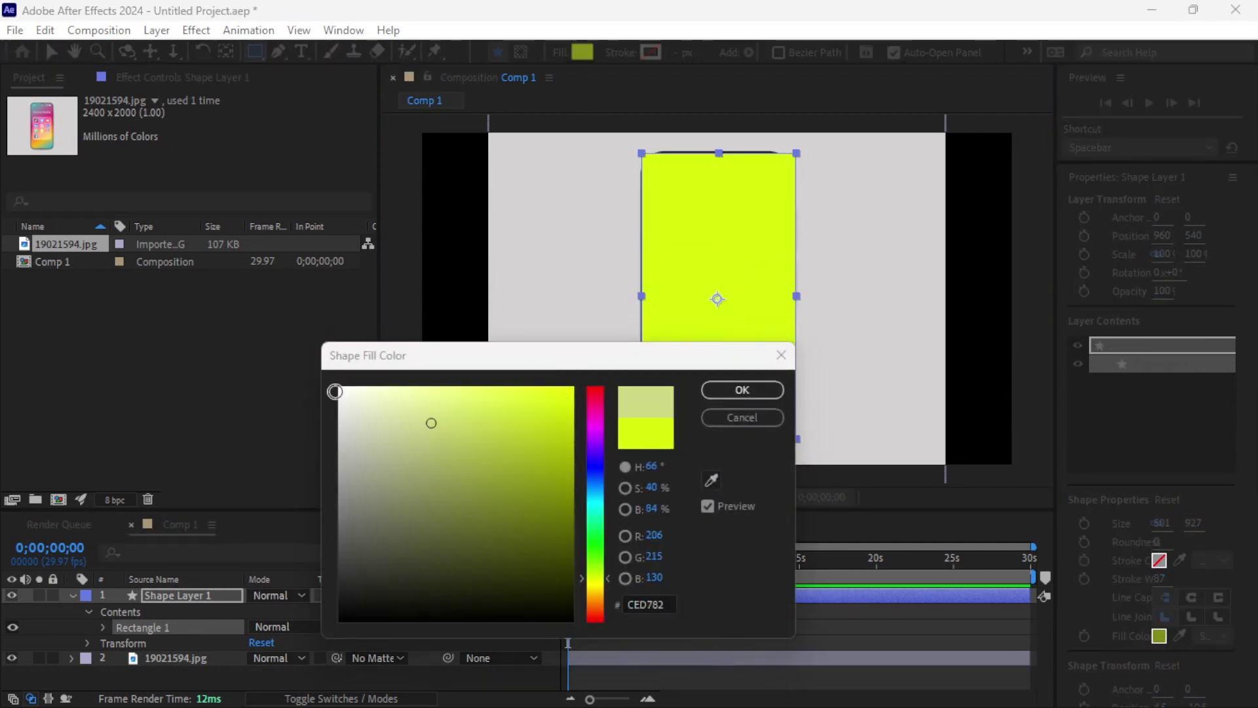
click(732, 391)
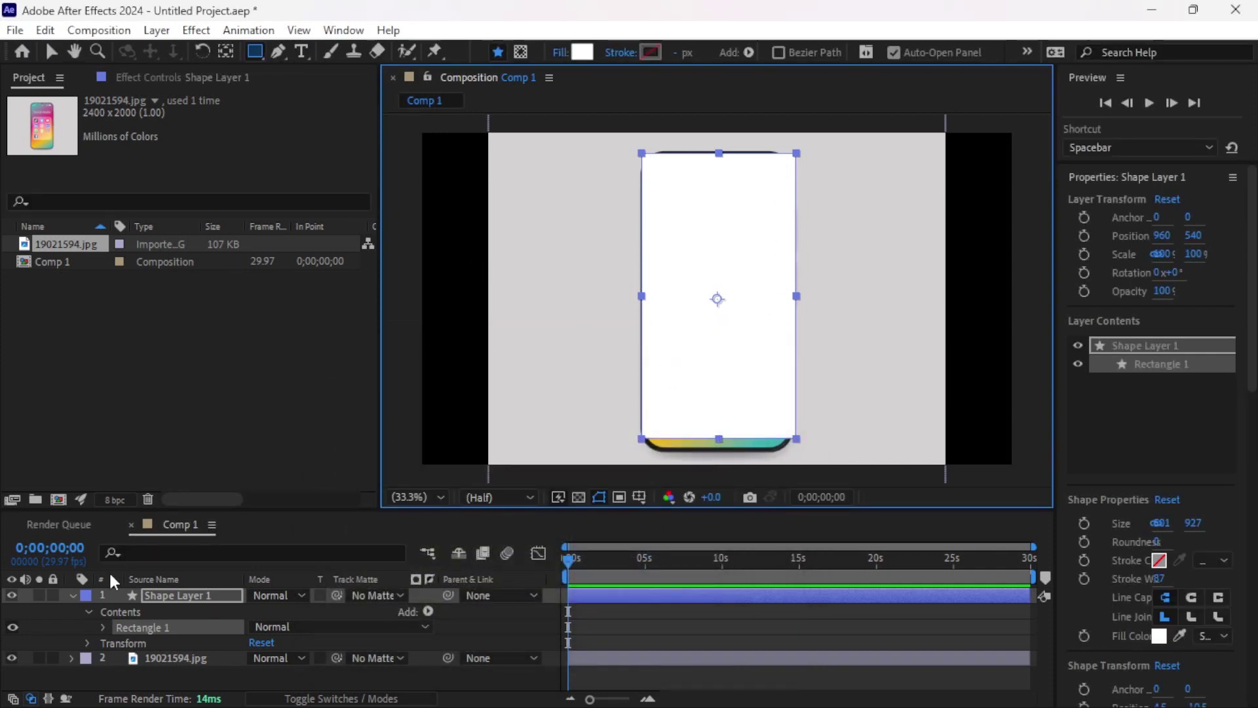
key(Delete)
key(Delete)
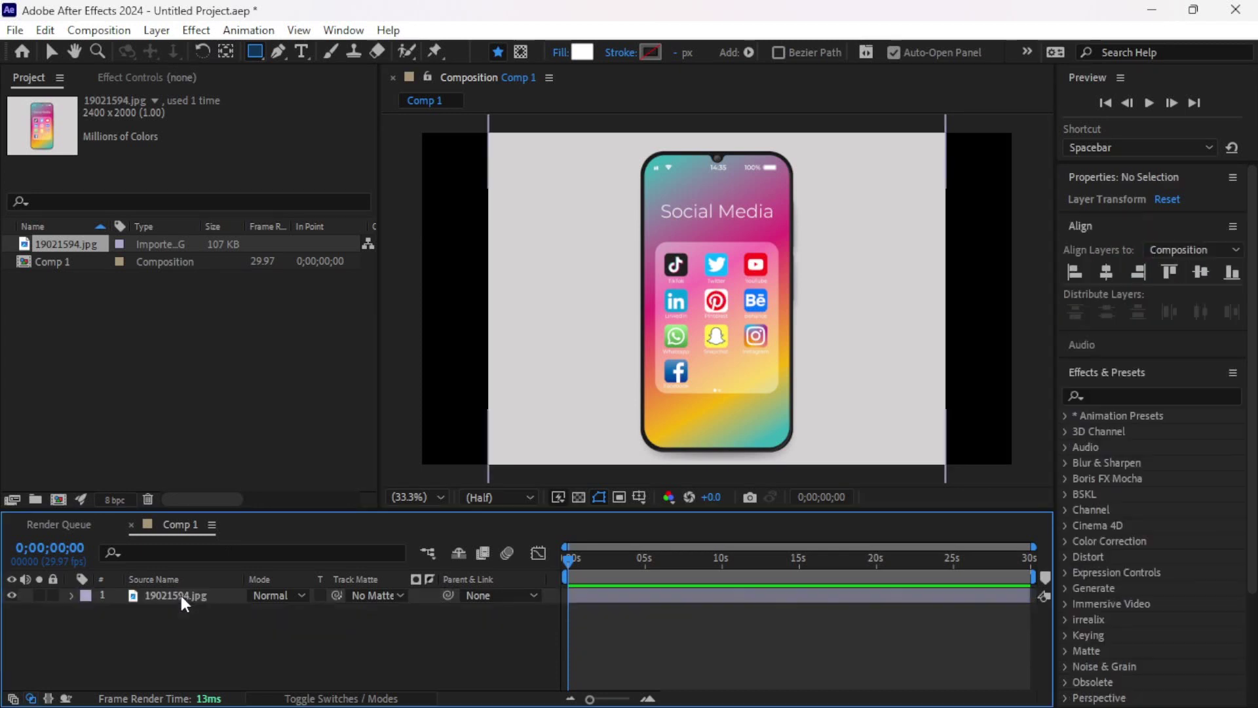
Draw a white rectangle over the phone screen and narrow its sides to match the screen
click(255, 52)
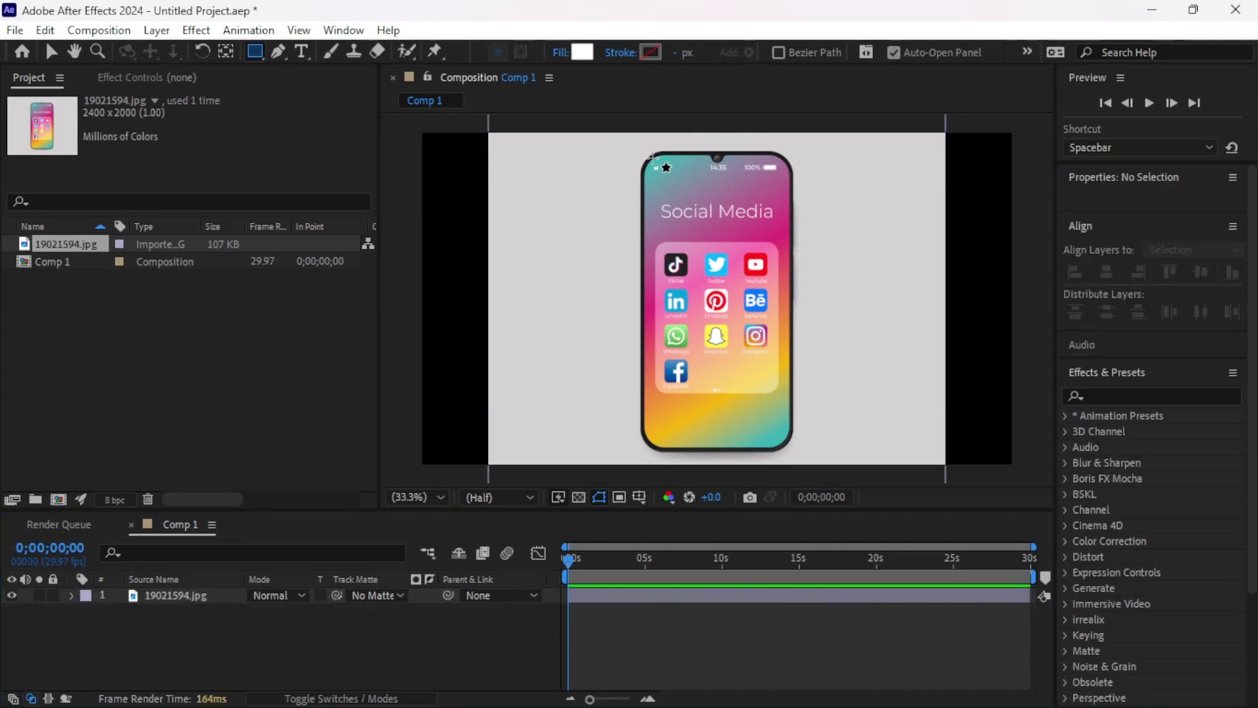
click(730, 261)
drag(642, 152, 794, 446)
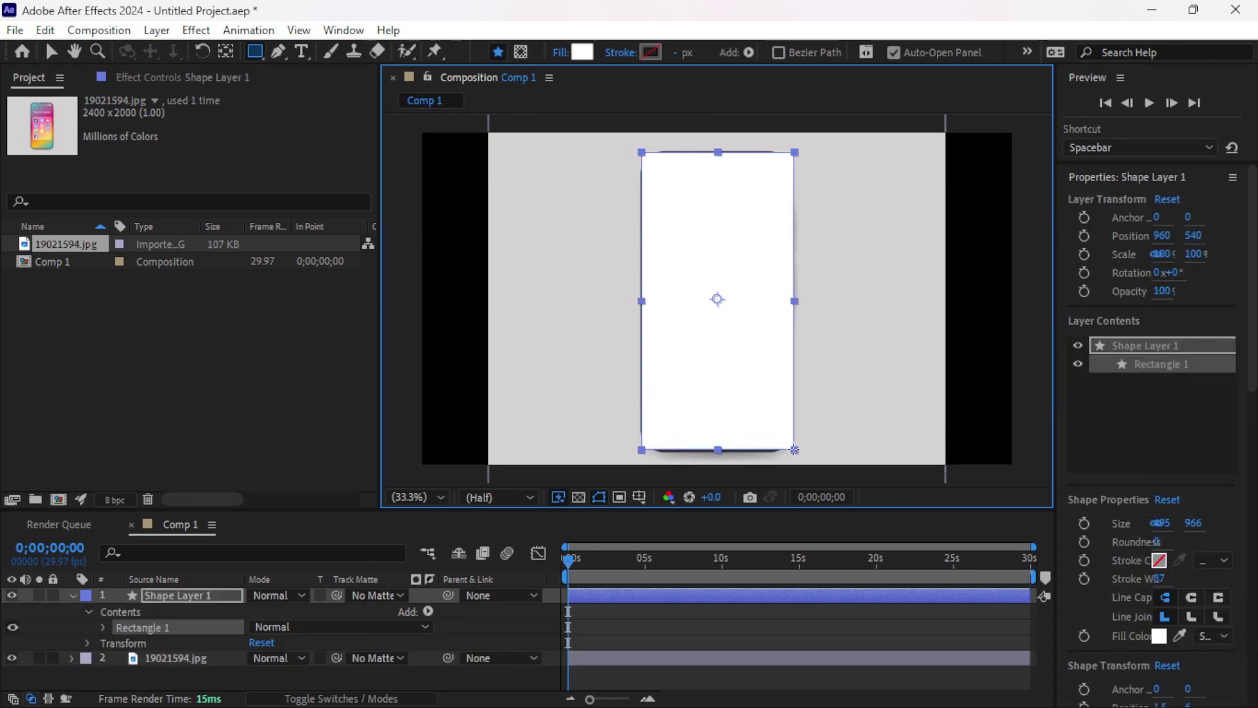
drag(793, 446, 795, 451)
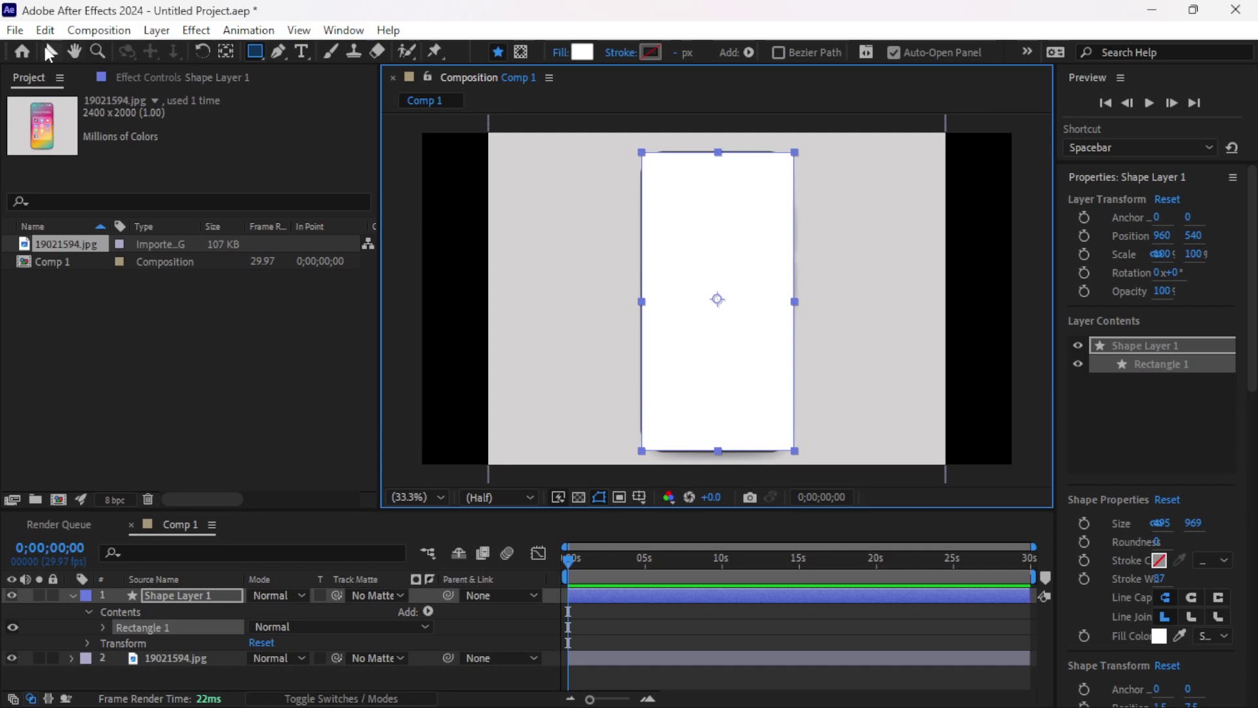
click(51, 51)
drag(793, 302, 792, 303)
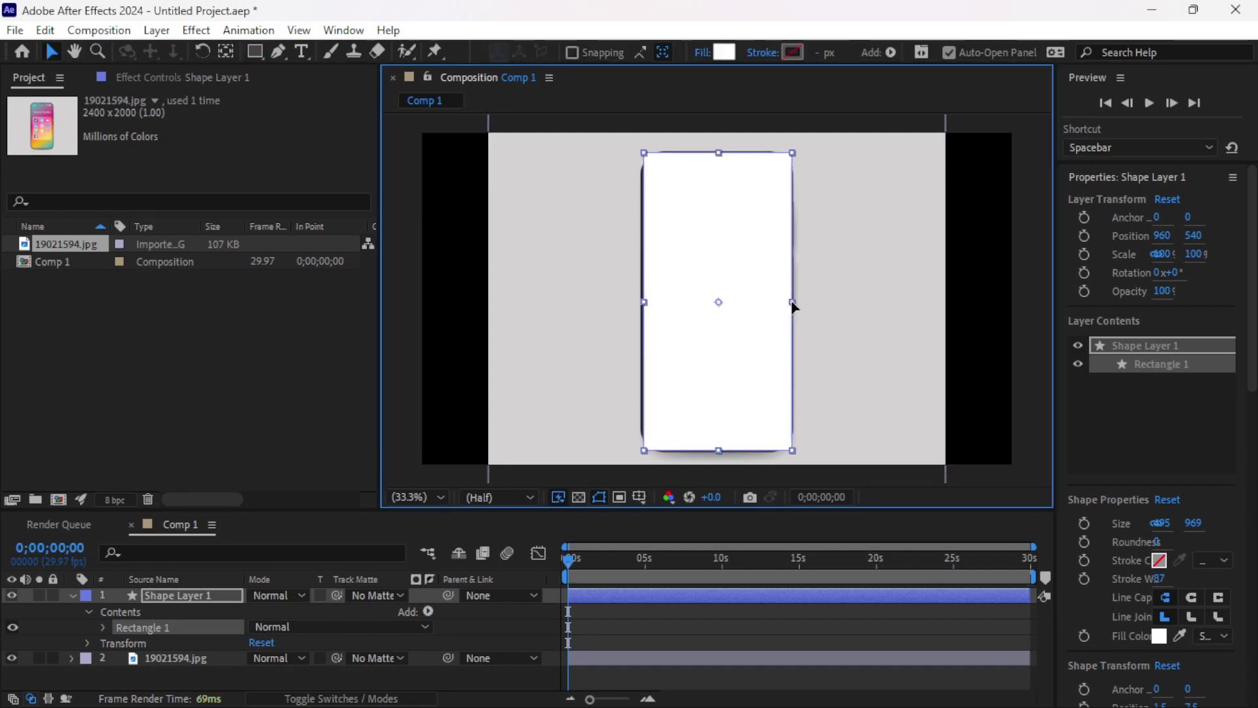
drag(792, 302, 793, 304)
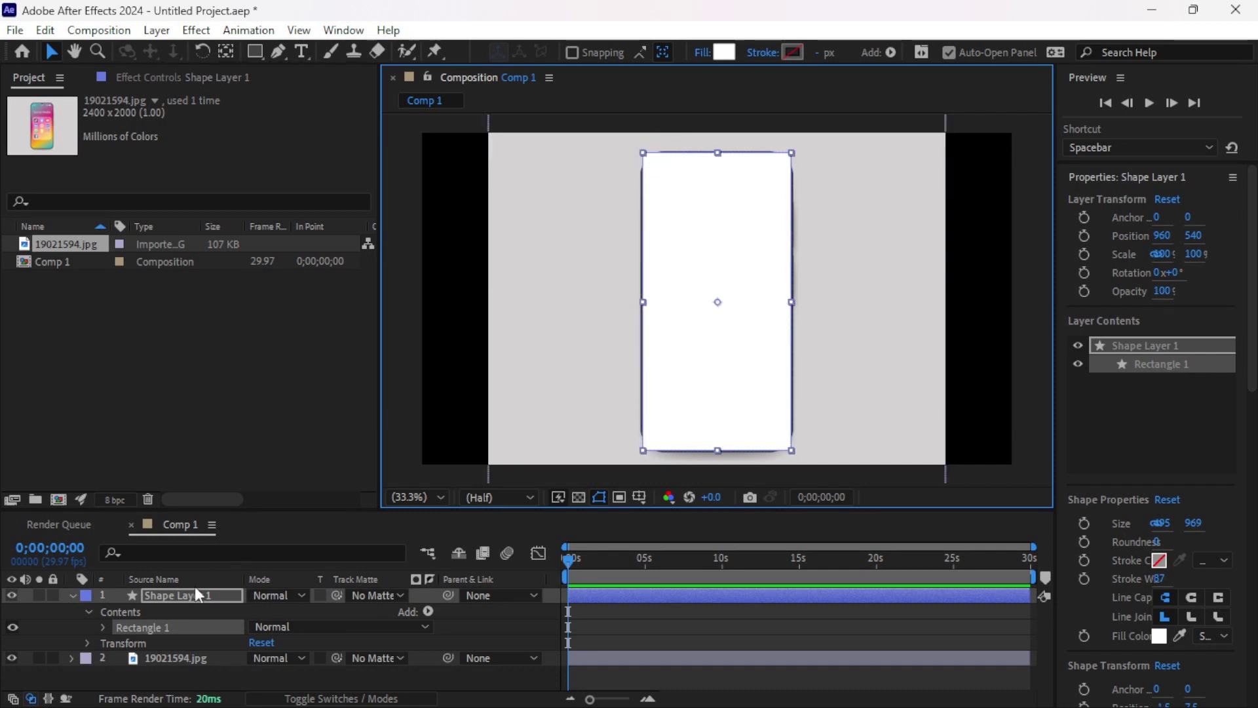
click(103, 625)
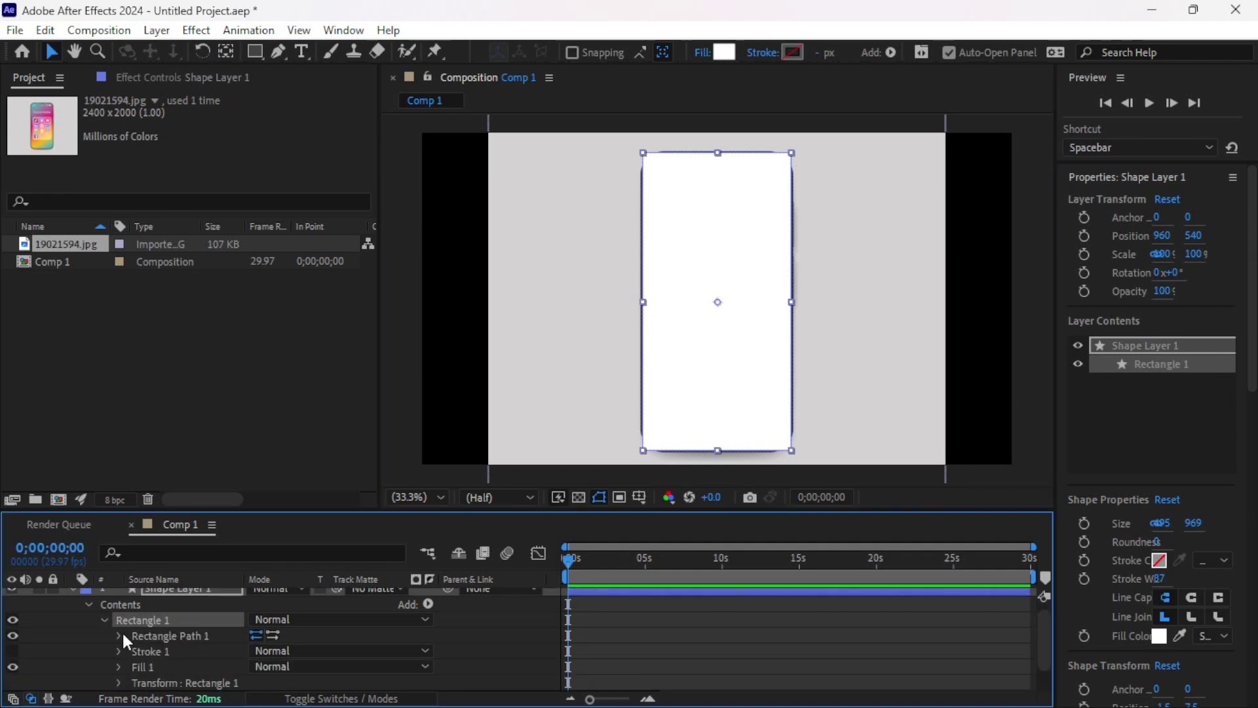
Set Rectangle Path 1's Roundness to 93 to match the phone's corners
click(120, 633)
scroll(196, 654, down, 1)
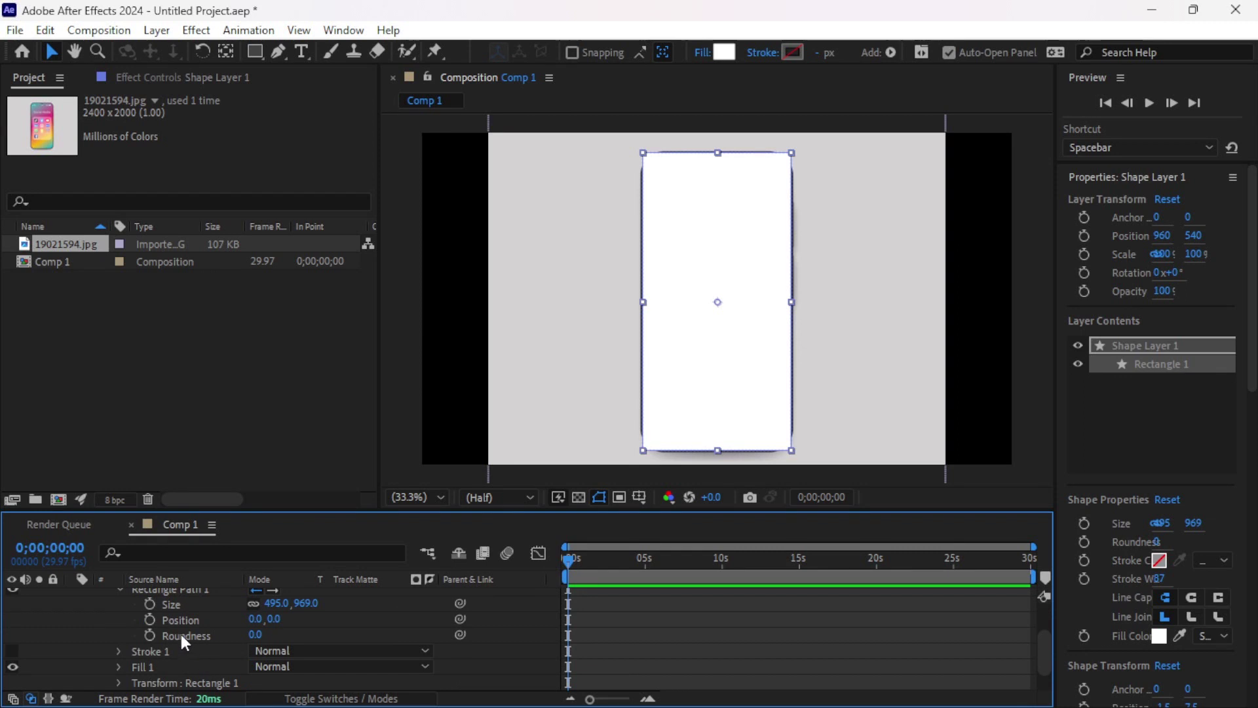
mouse_move(255, 634)
mouse_down()
mouse_move(354, 634)
mouse_move(342, 634)
mouse_up()
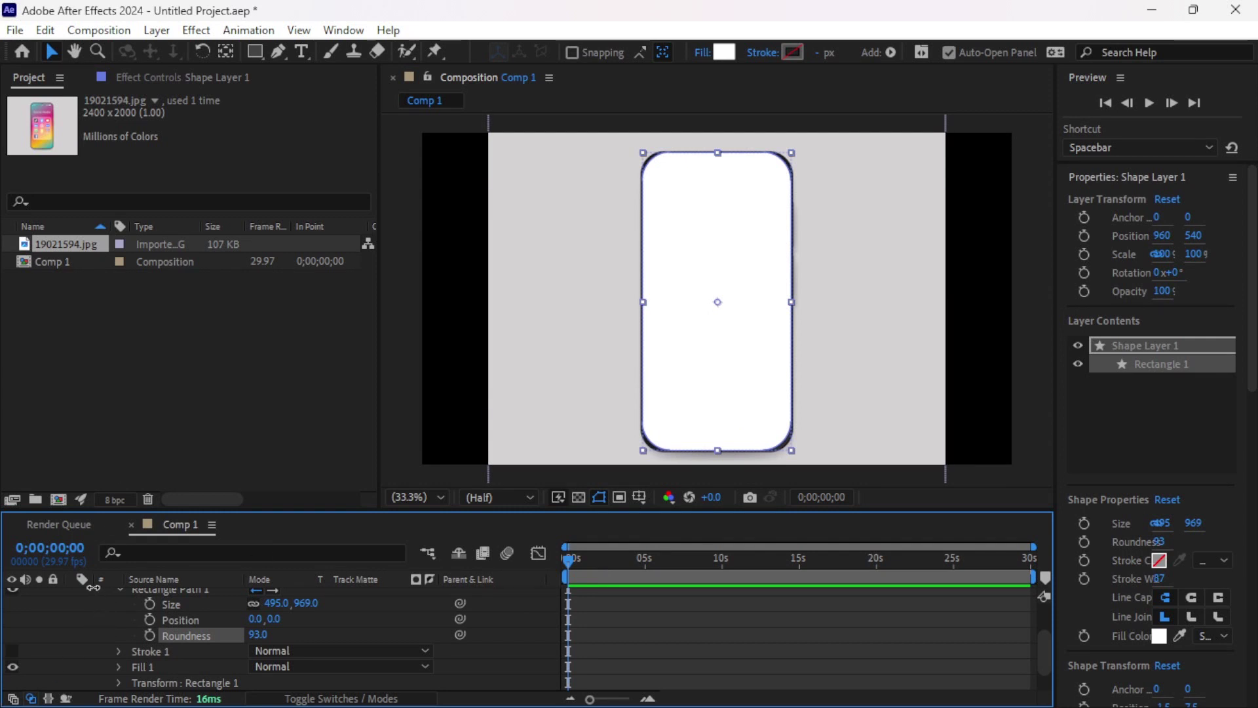
Make Shape Layer 1 an adjustment layer so the phone image shows through
scroll(66, 619, up, 2)
scroll(64, 618, up, 1)
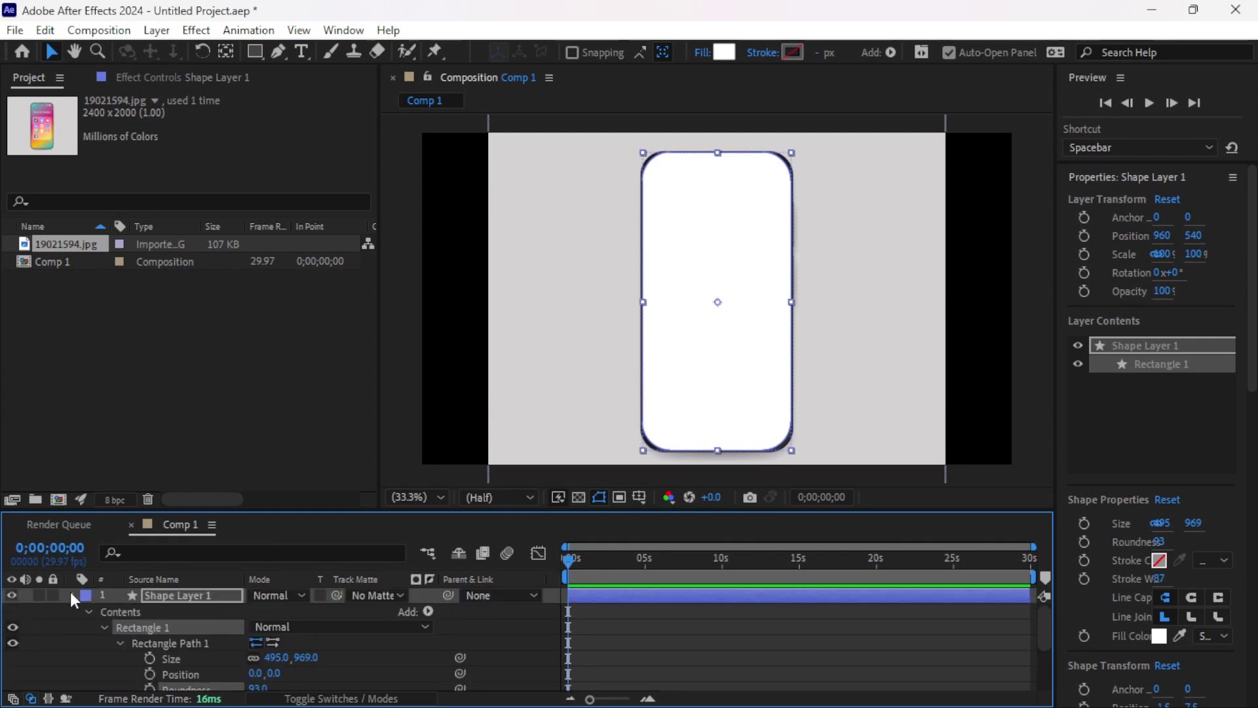
click(71, 594)
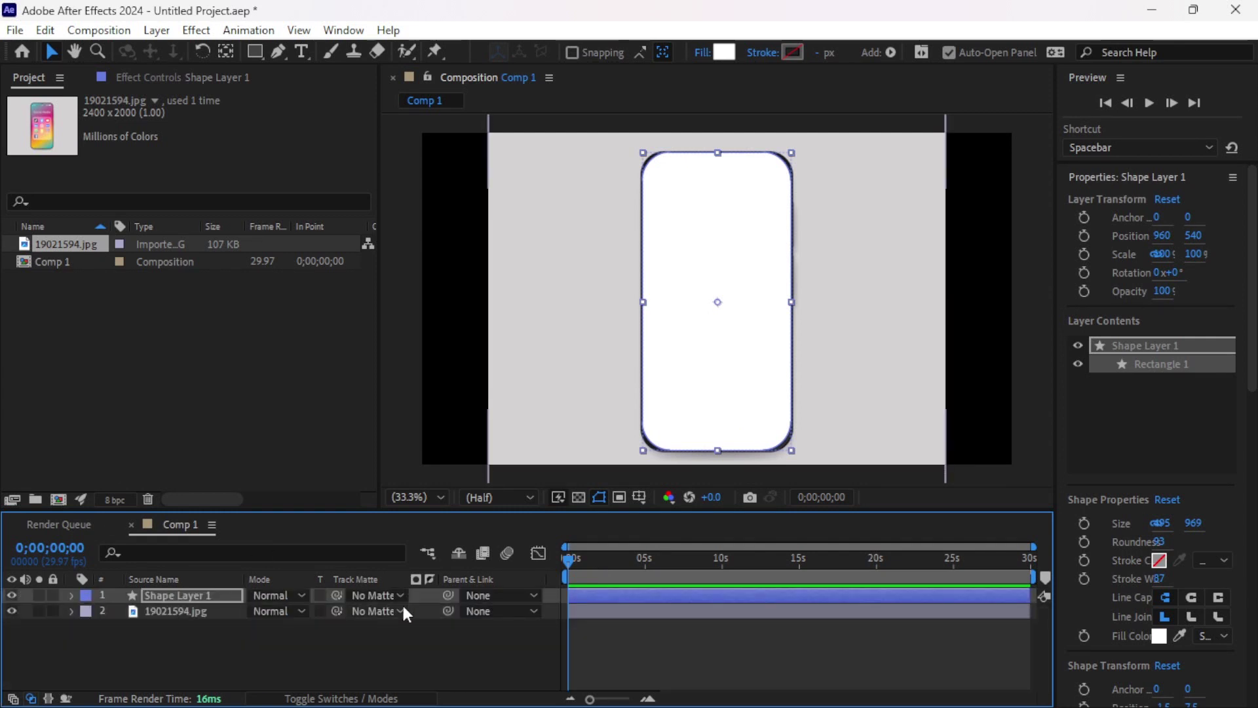
click(330, 698)
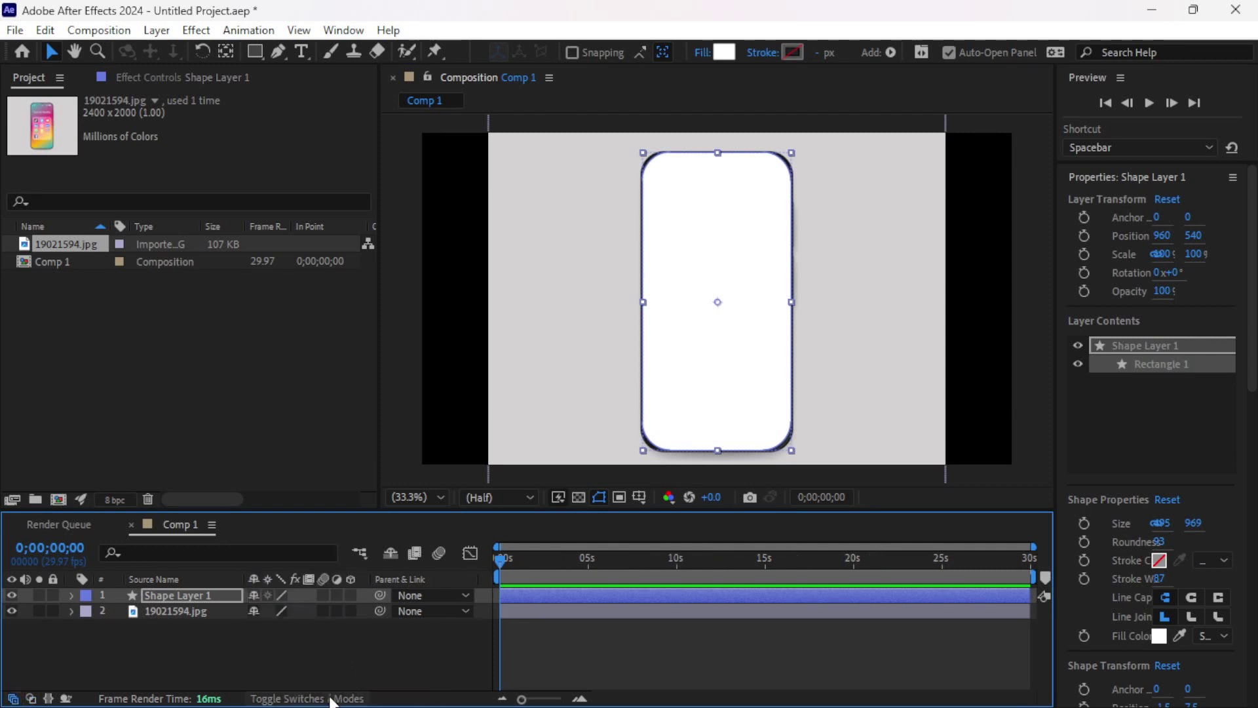
click(334, 594)
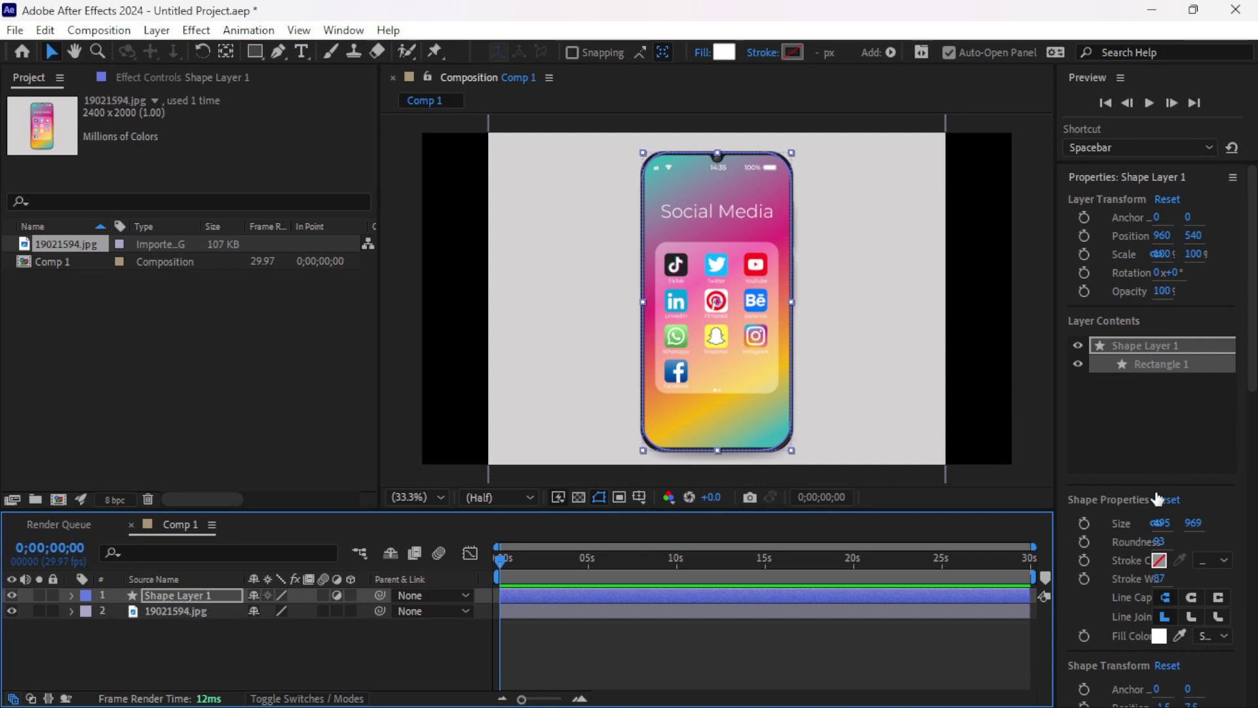
Apply Compound Blur to Shape Layer 1 and raise its Maximum Blur from 20 to 32
scroll(1155, 492, down, 2)
scroll(1153, 500, down, 3)
click(1136, 528)
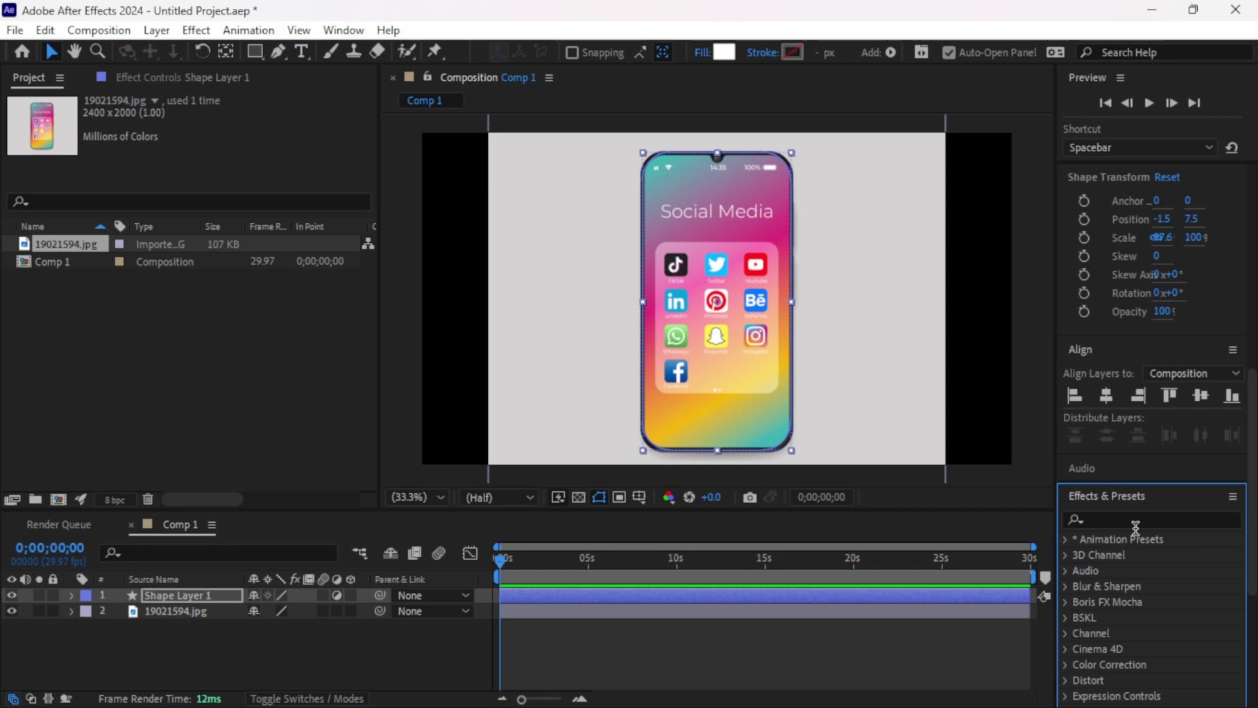
click(1135, 522)
text(comp)
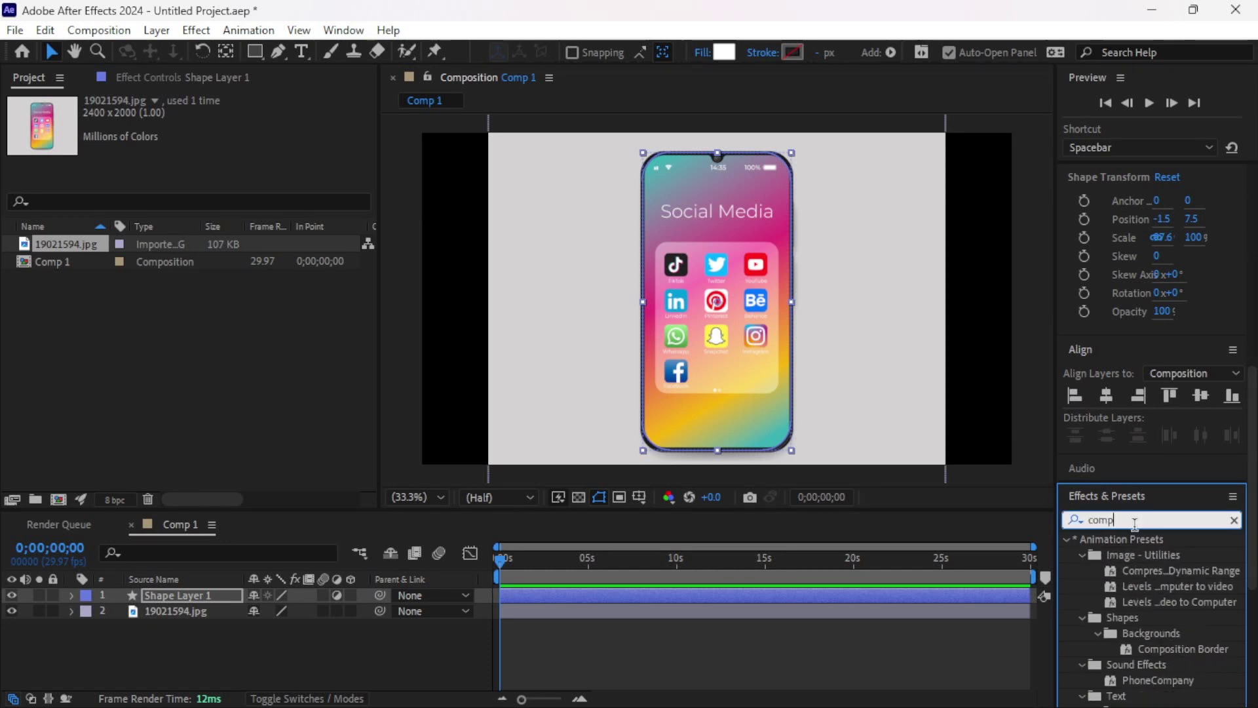
scroll(1195, 595, down, 2)
scroll(1195, 596, down, 2)
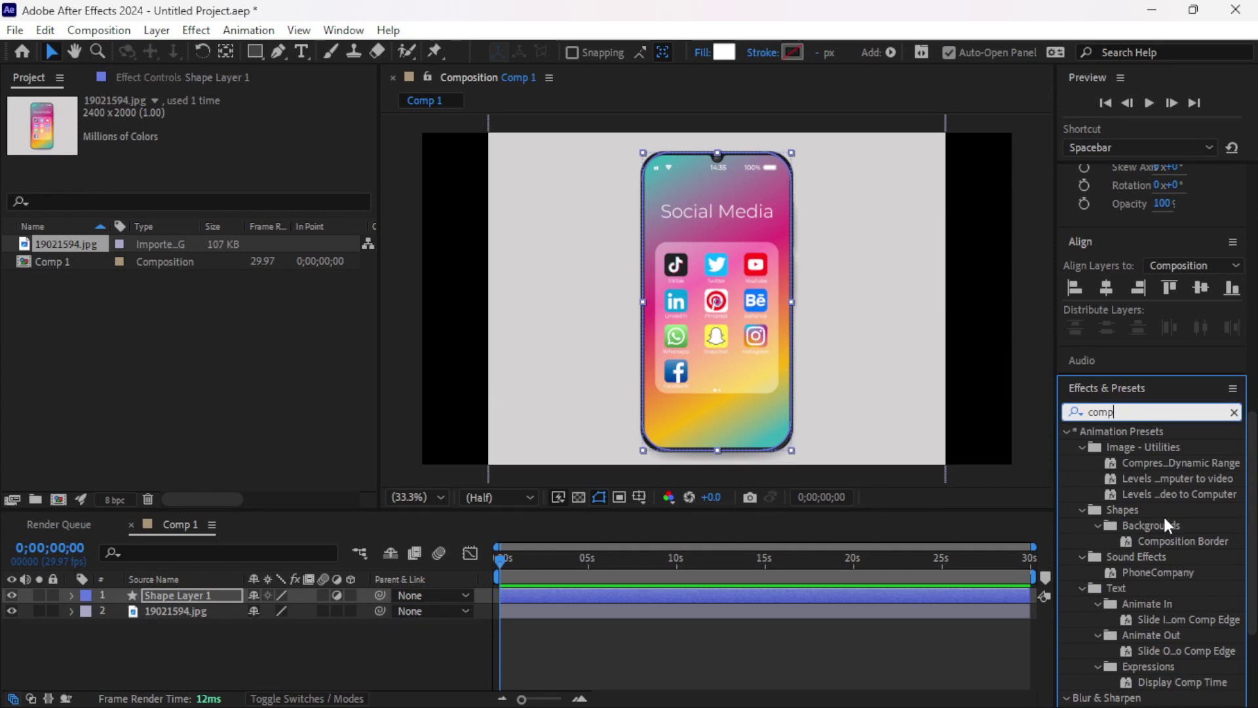
text(o)
drag(1138, 616, 150, 594)
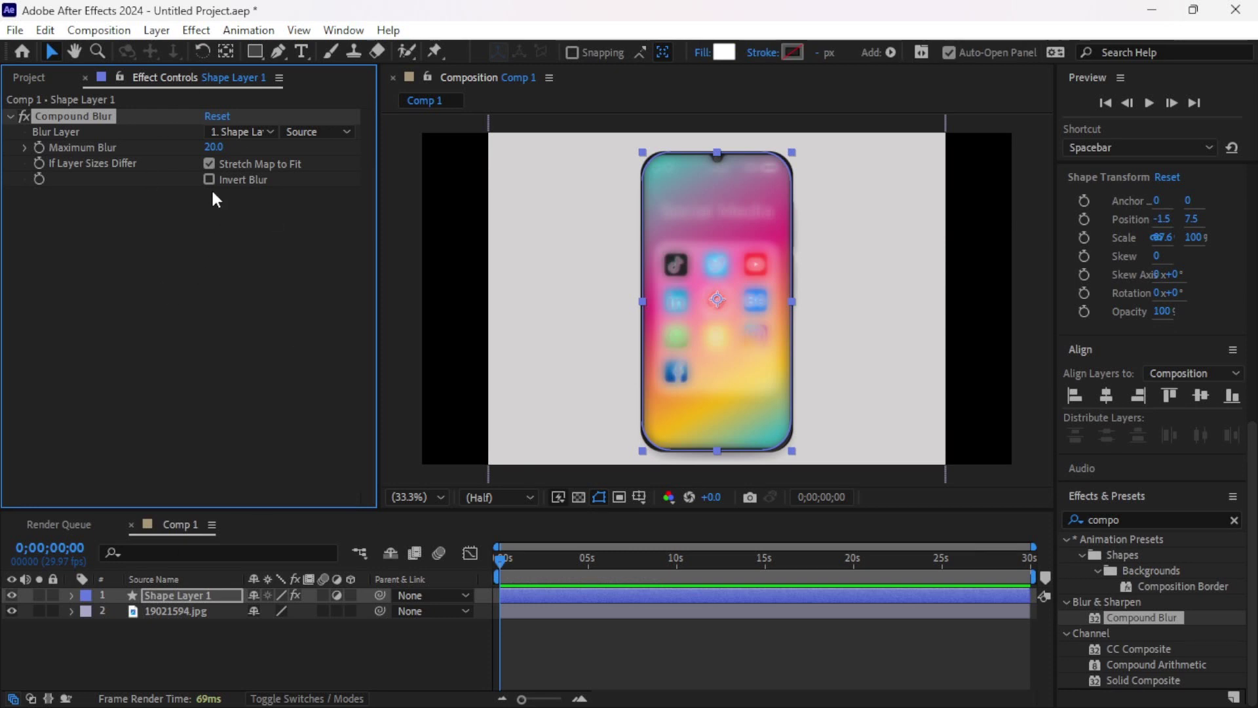
drag(218, 149, 227, 149)
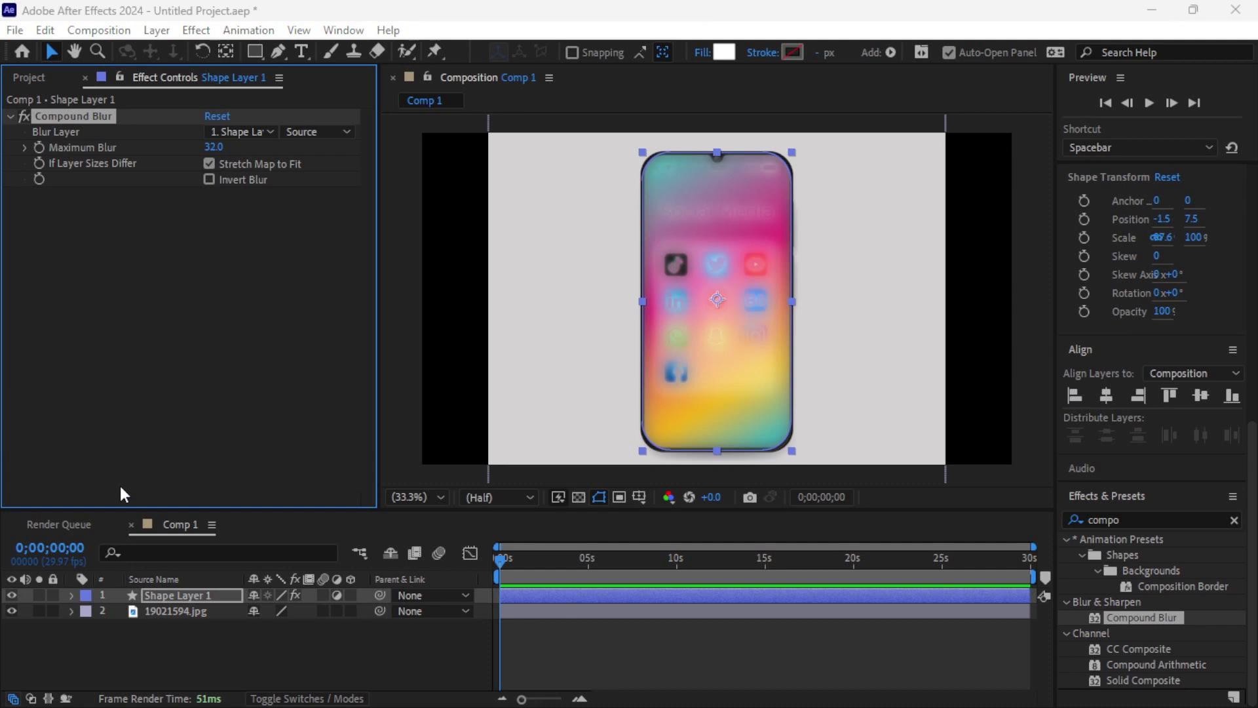
key(ctrl+i)
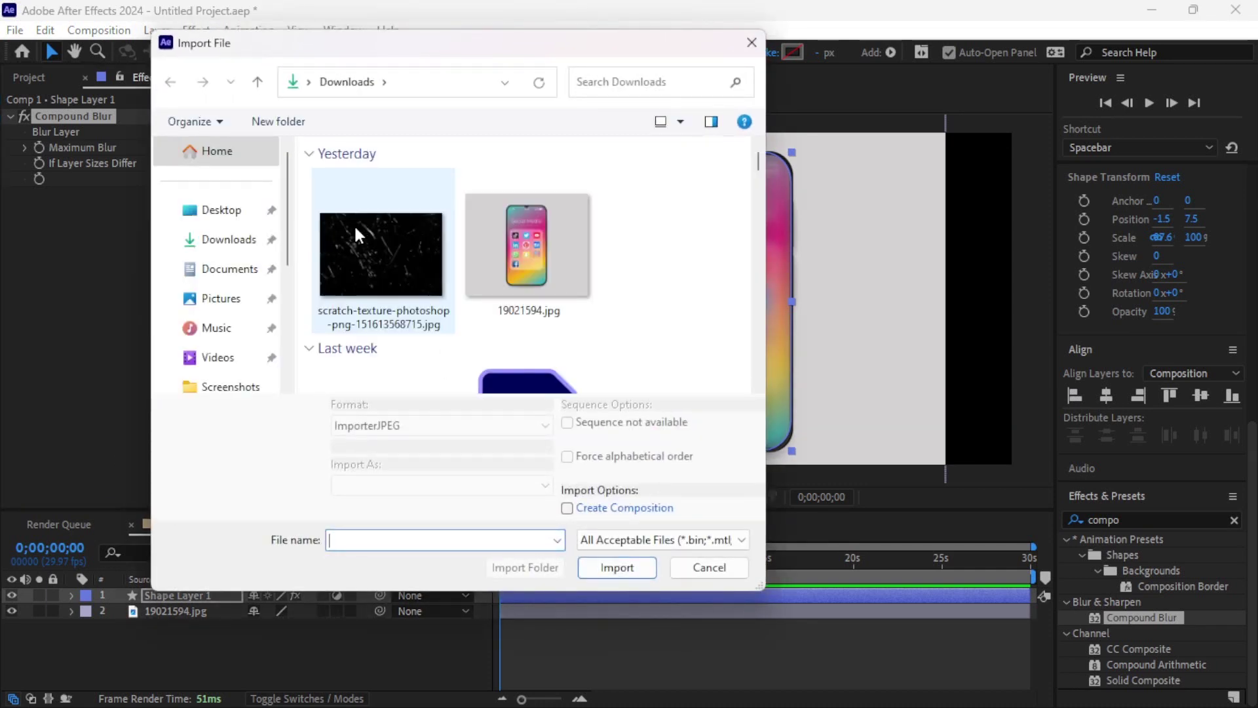
Import scratch-texture-photoshop-png-151613568715.jpg from Downloads into the project
click(388, 232)
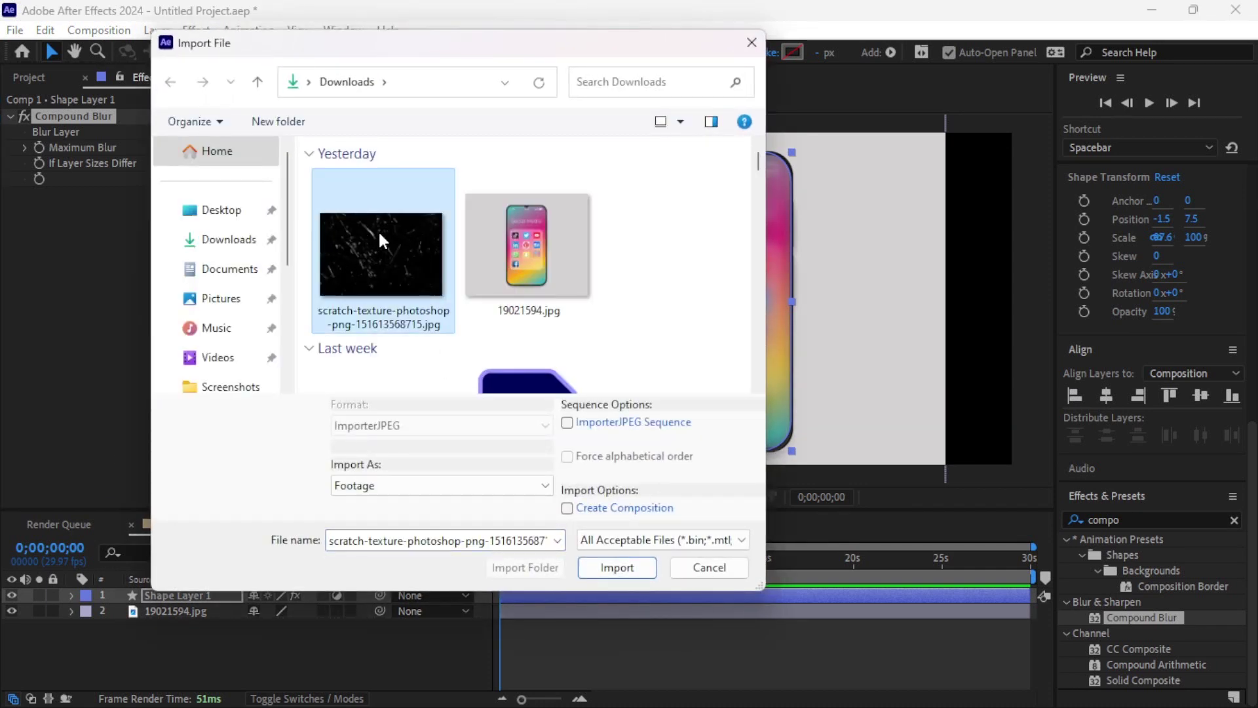
click(617, 568)
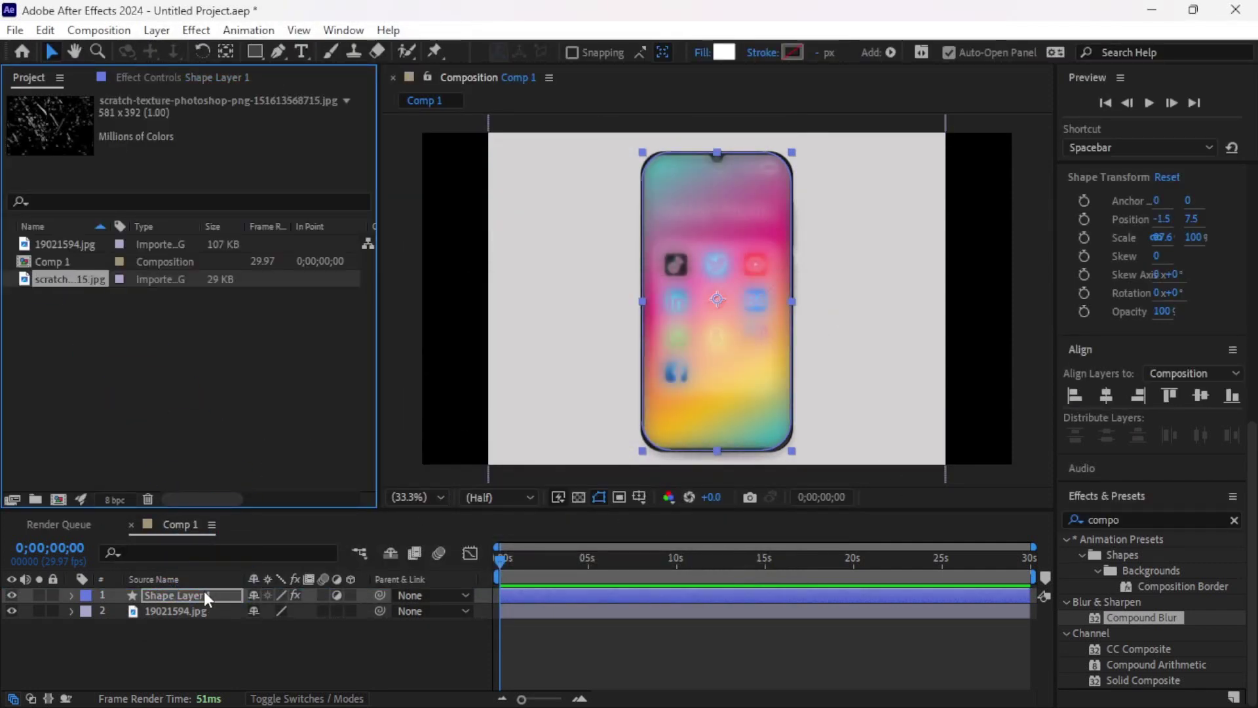
Place the scratch texture above the shape layer and enlarge it to about 165%
drag(203, 591, 203, 592)
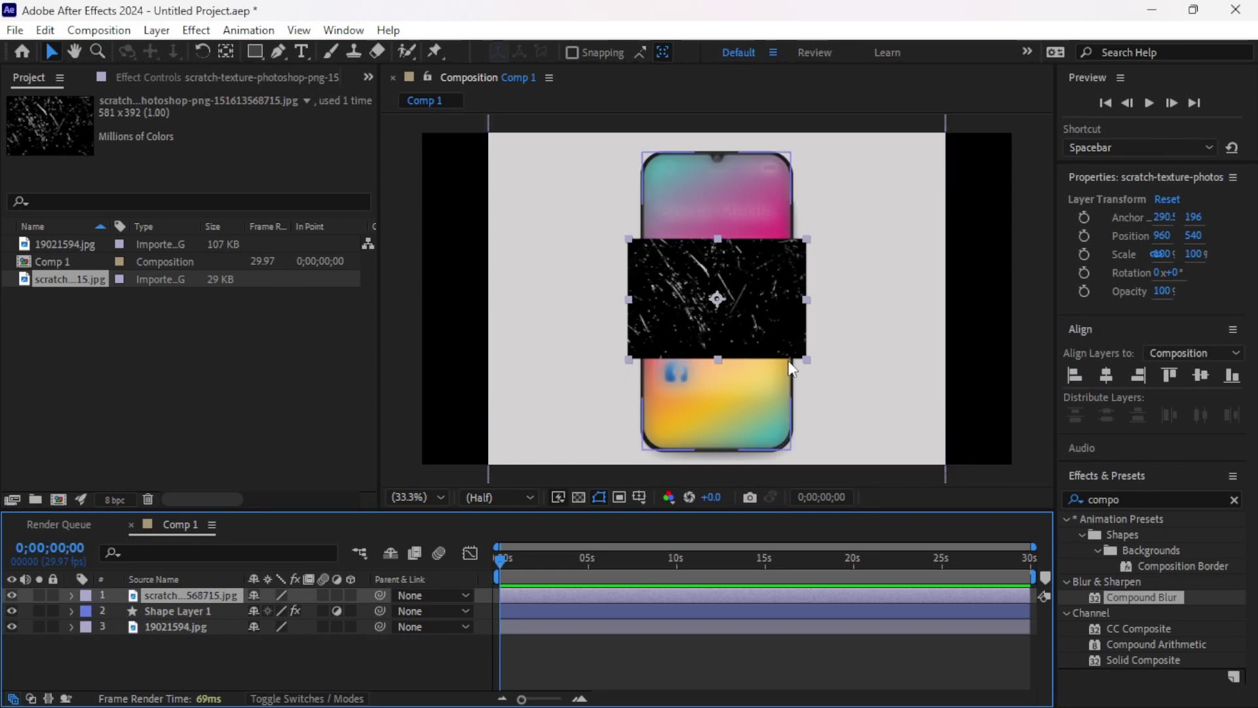
key(s)
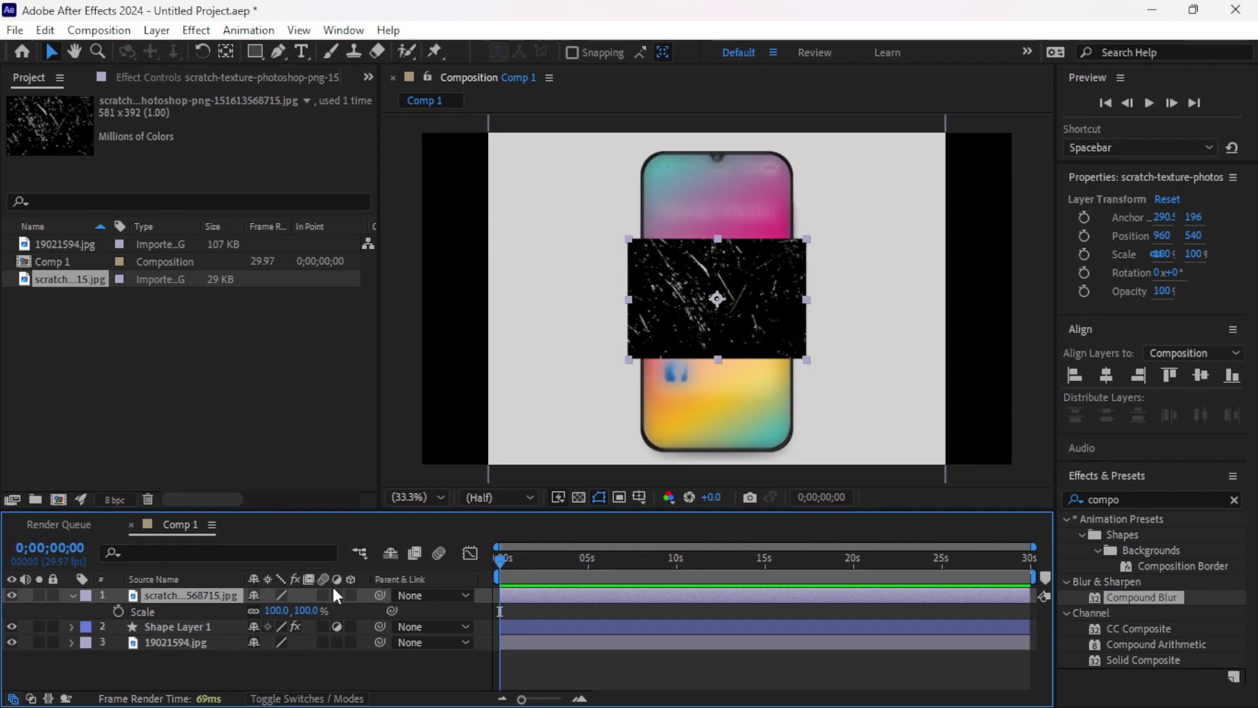
drag(292, 611, 347, 610)
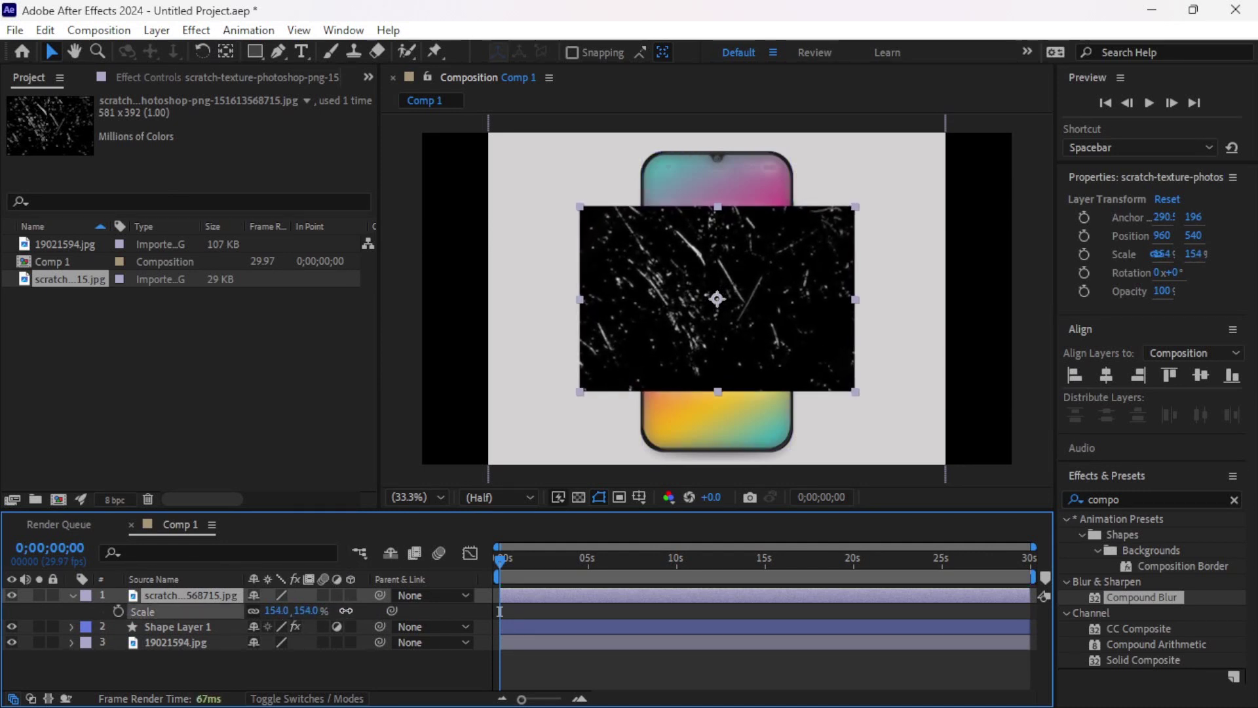
drag(346, 610, 319, 611)
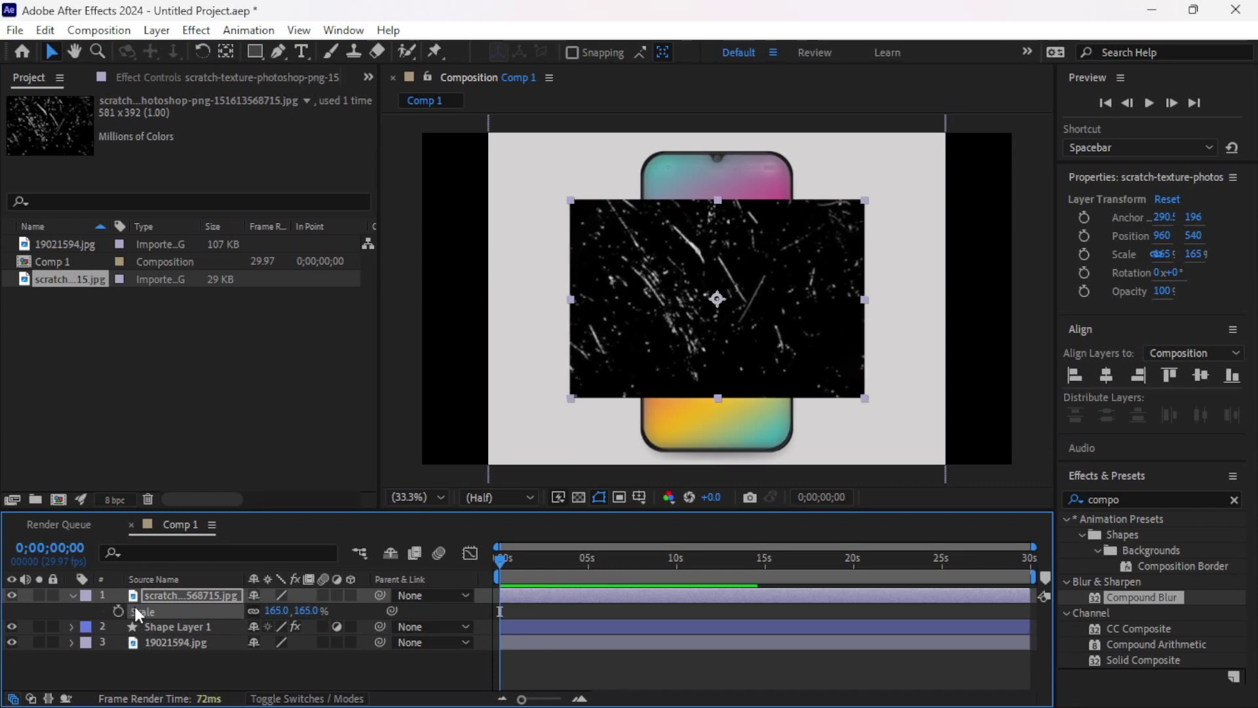
Rotate the scratch texture layer 90° and enlarge it to 174%
key(s)
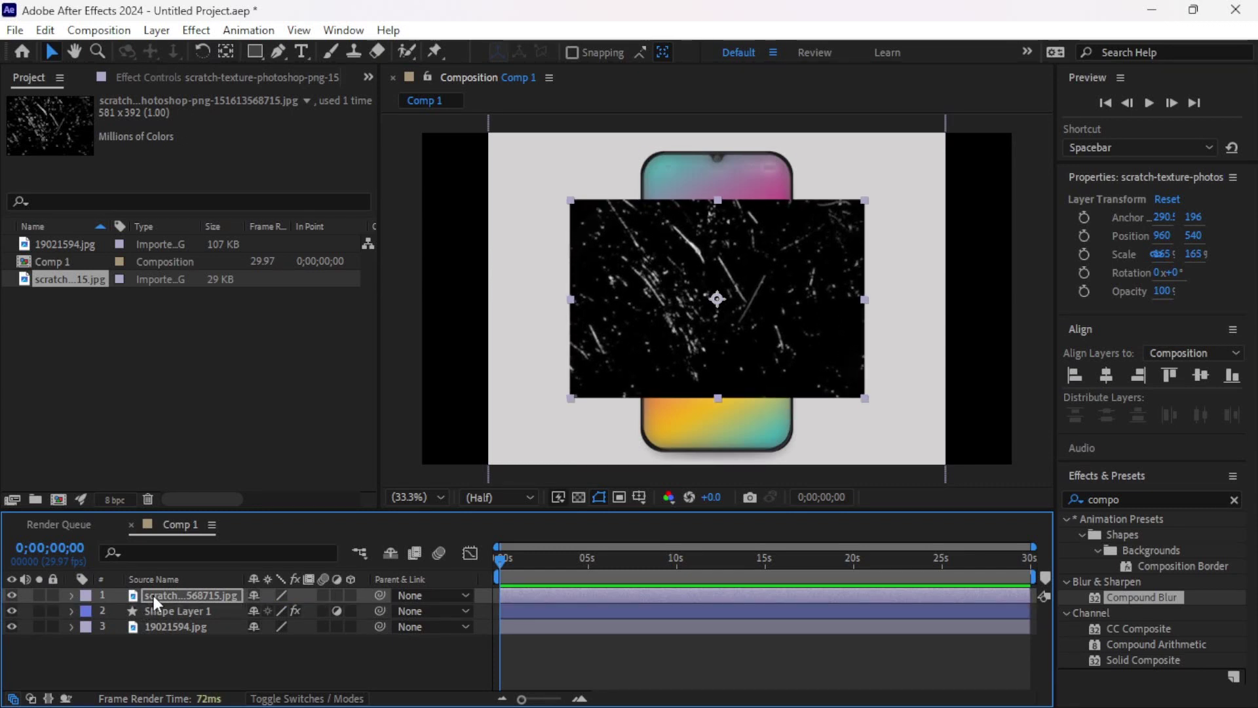
key(r)
click(274, 611)
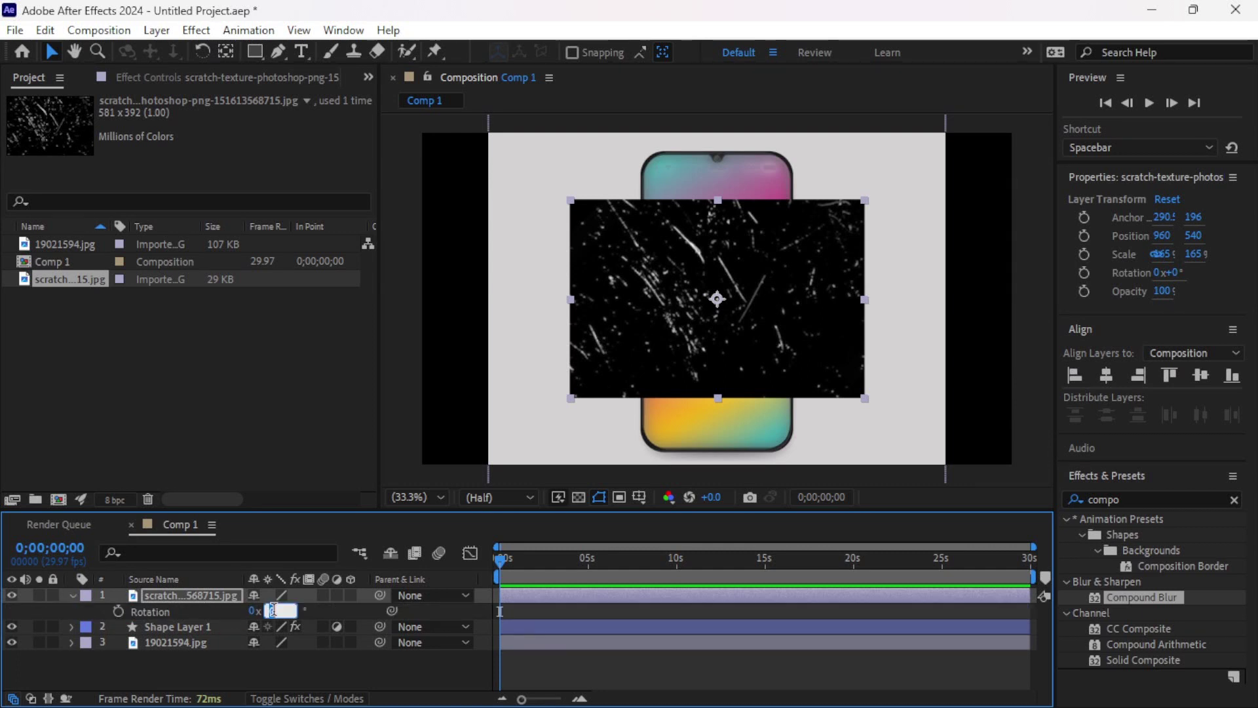
text(90)
key(Return)
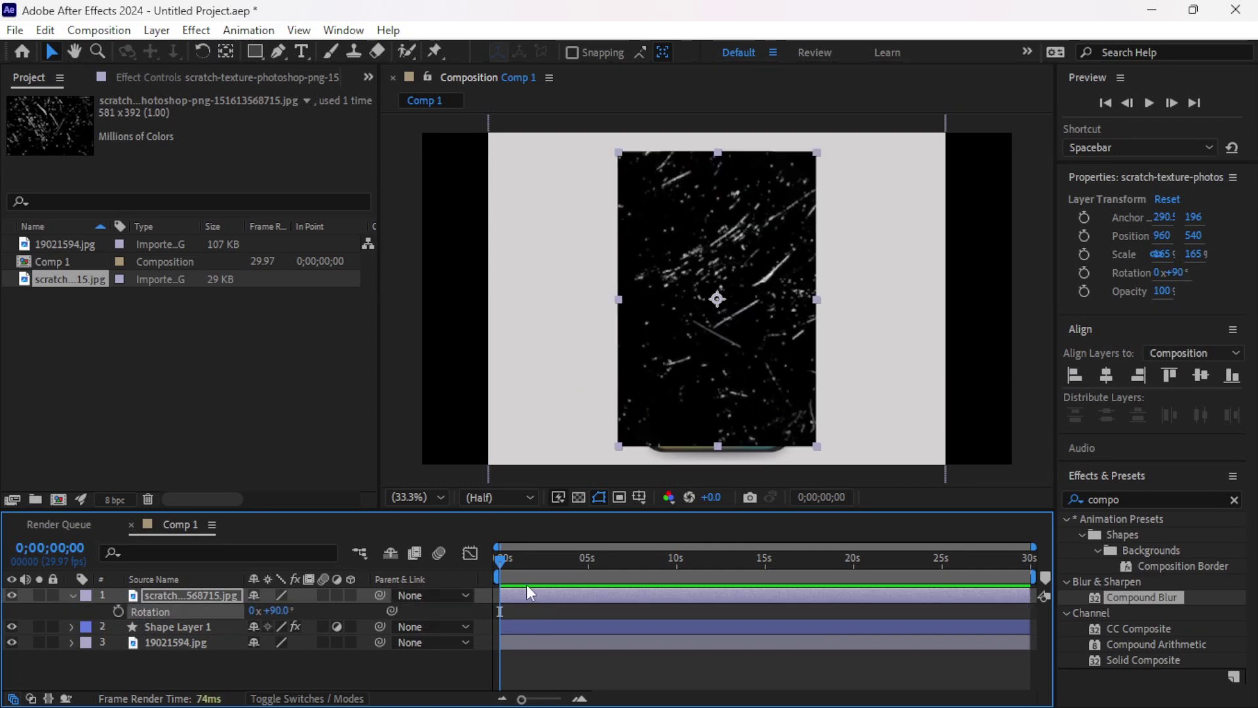
key(s)
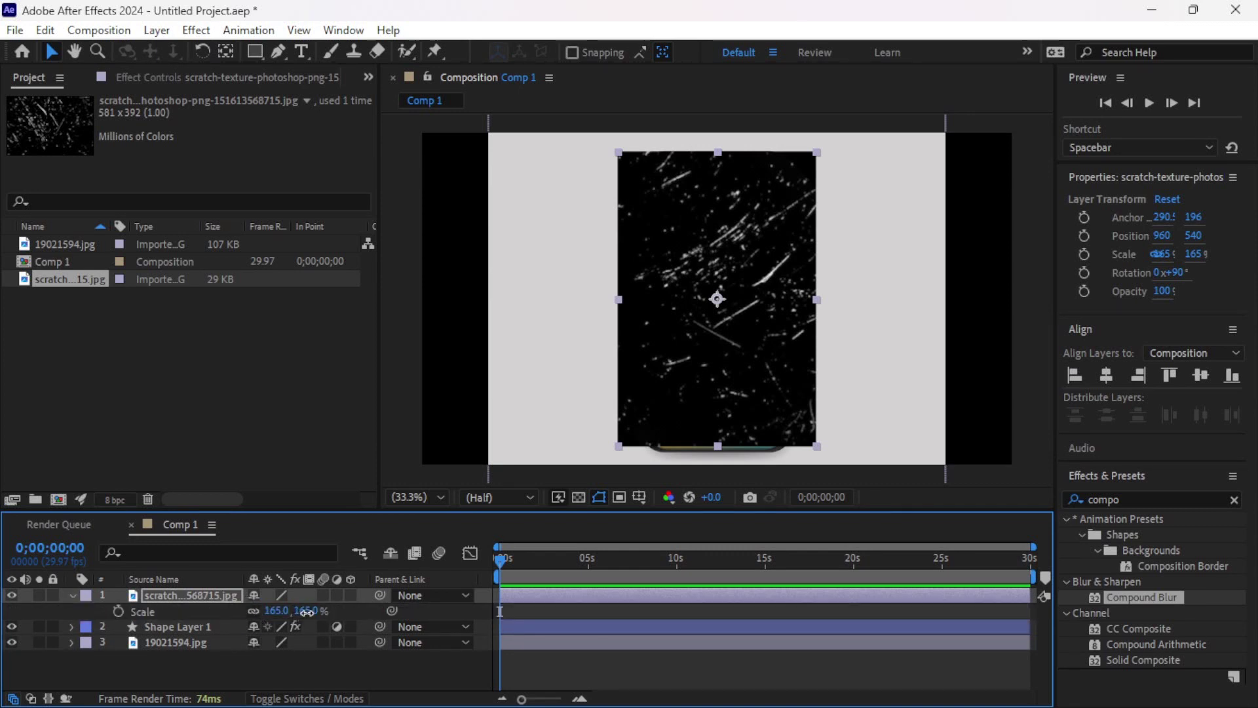
drag(305, 616, 301, 611)
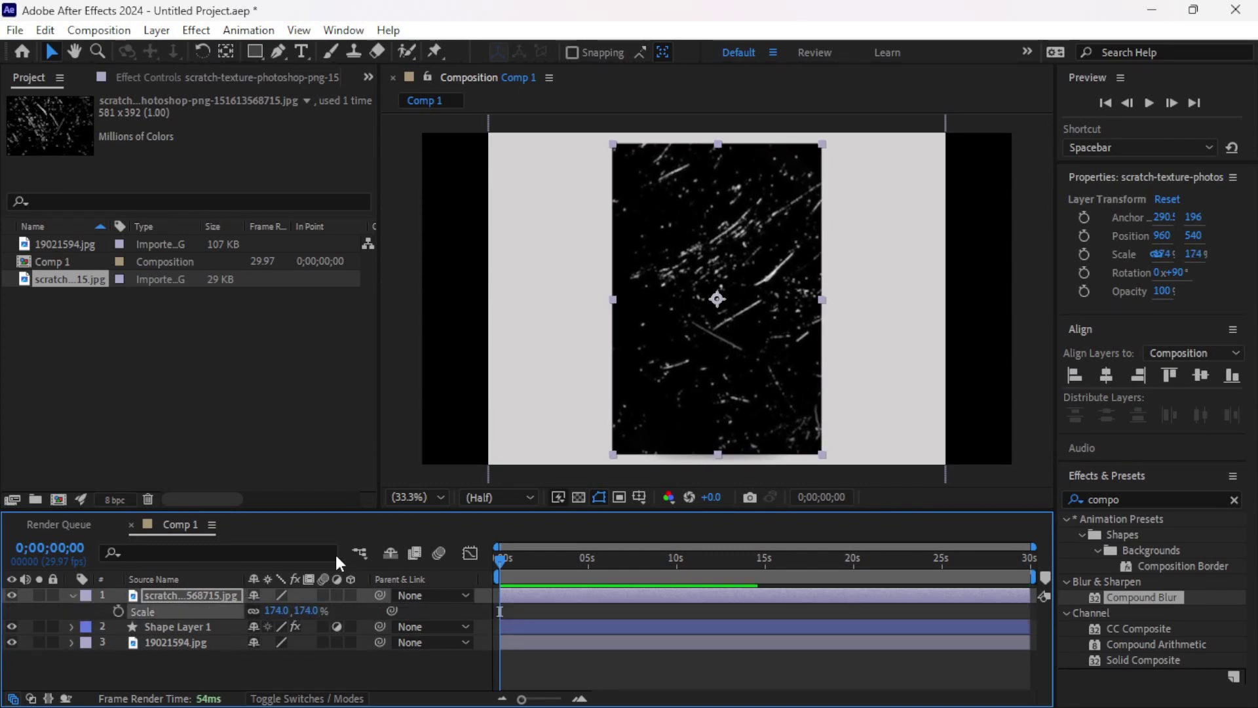
right_click(156, 595)
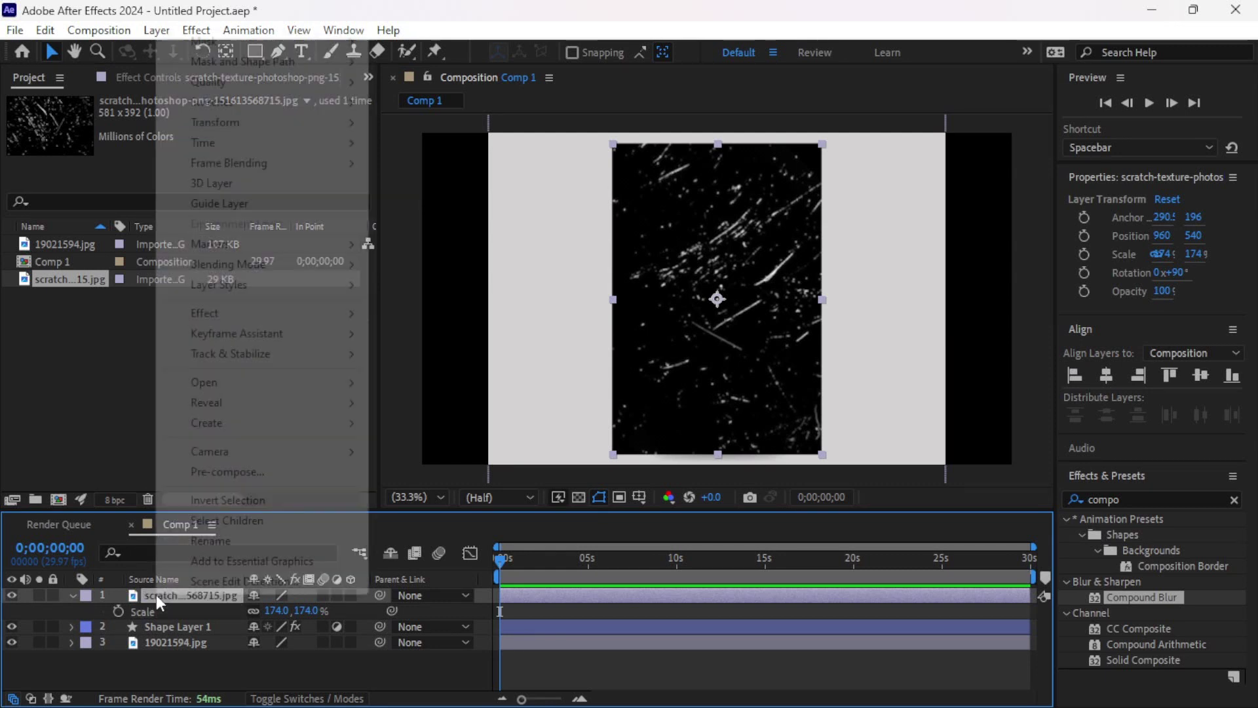
Pre-compose the scratch layer with all attributes moved inside, then hide the new precomp
click(228, 473)
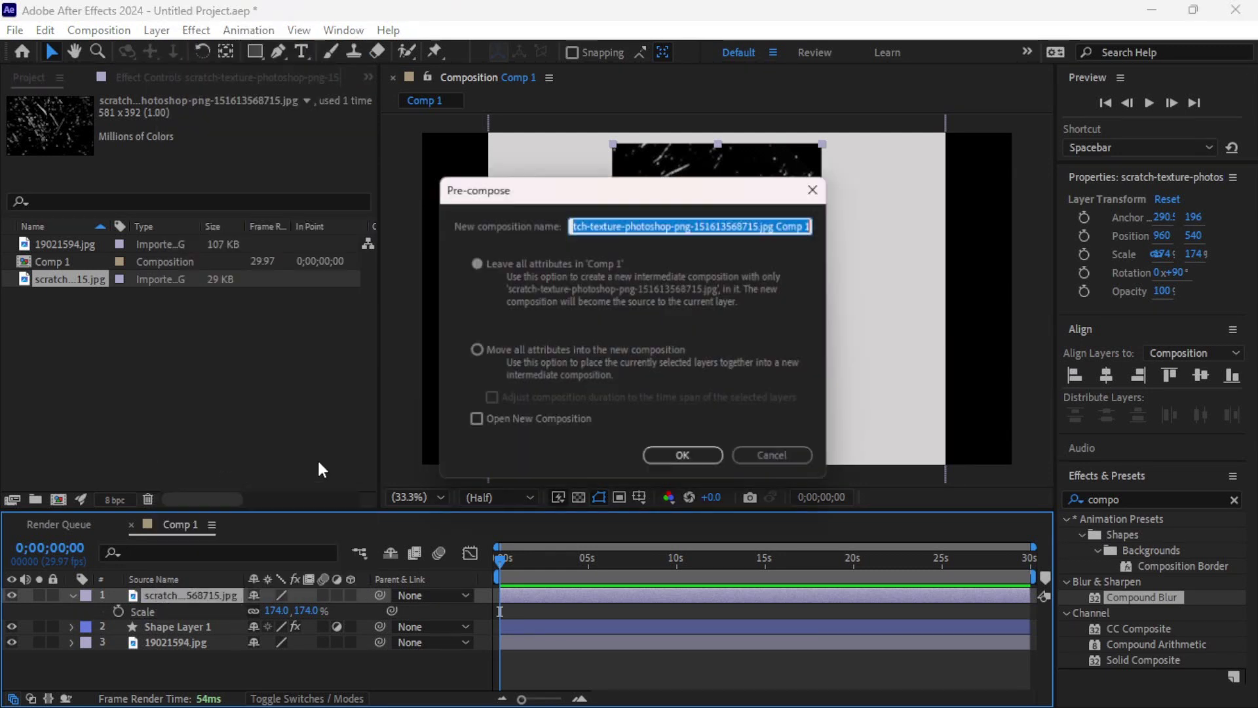
click(474, 352)
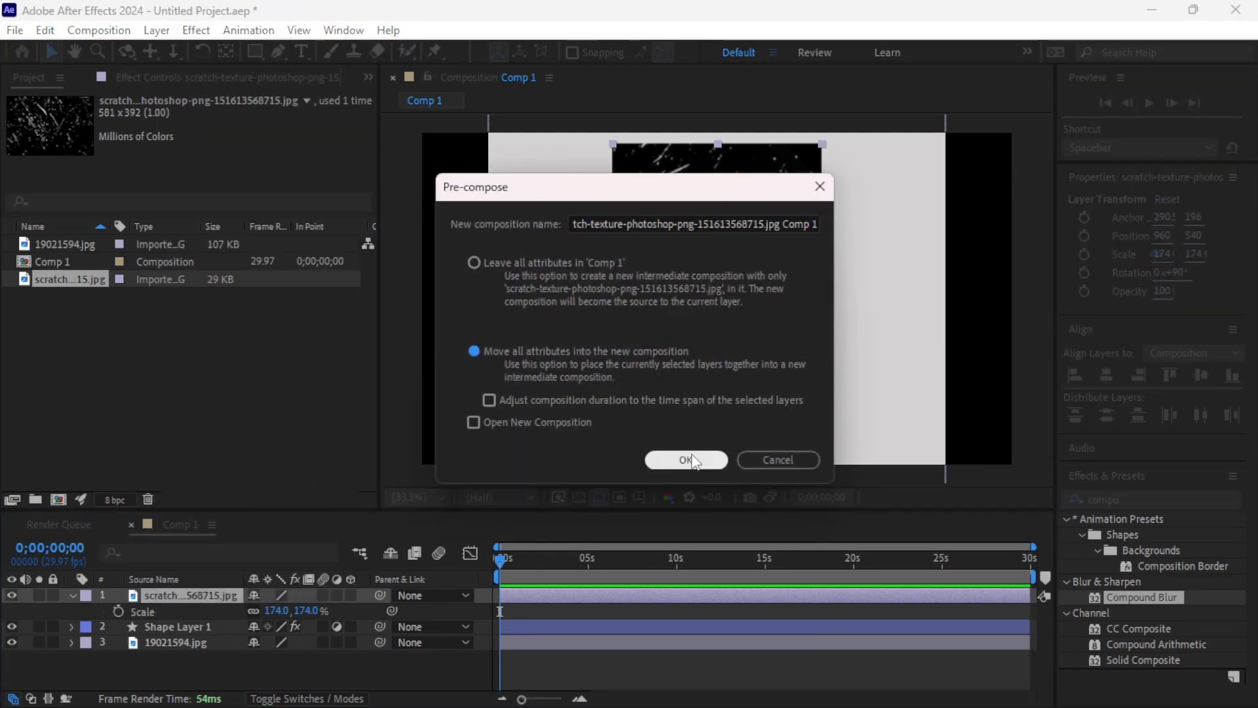
click(655, 459)
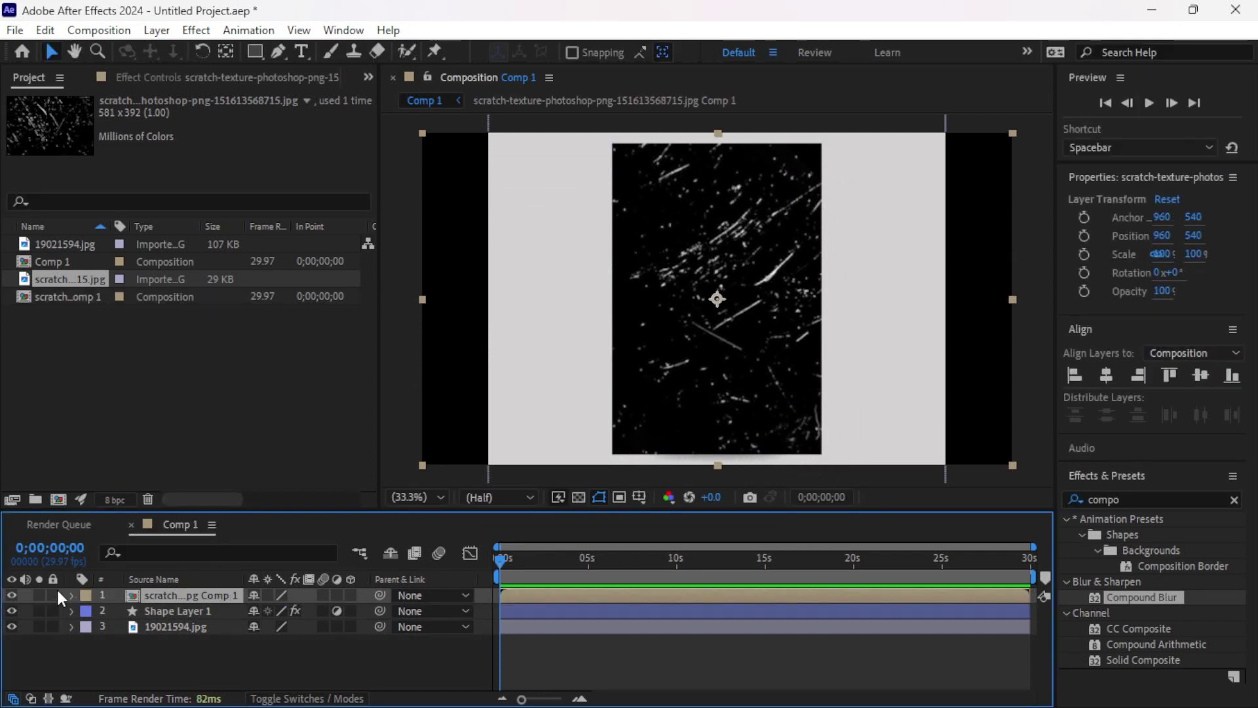
click(11, 595)
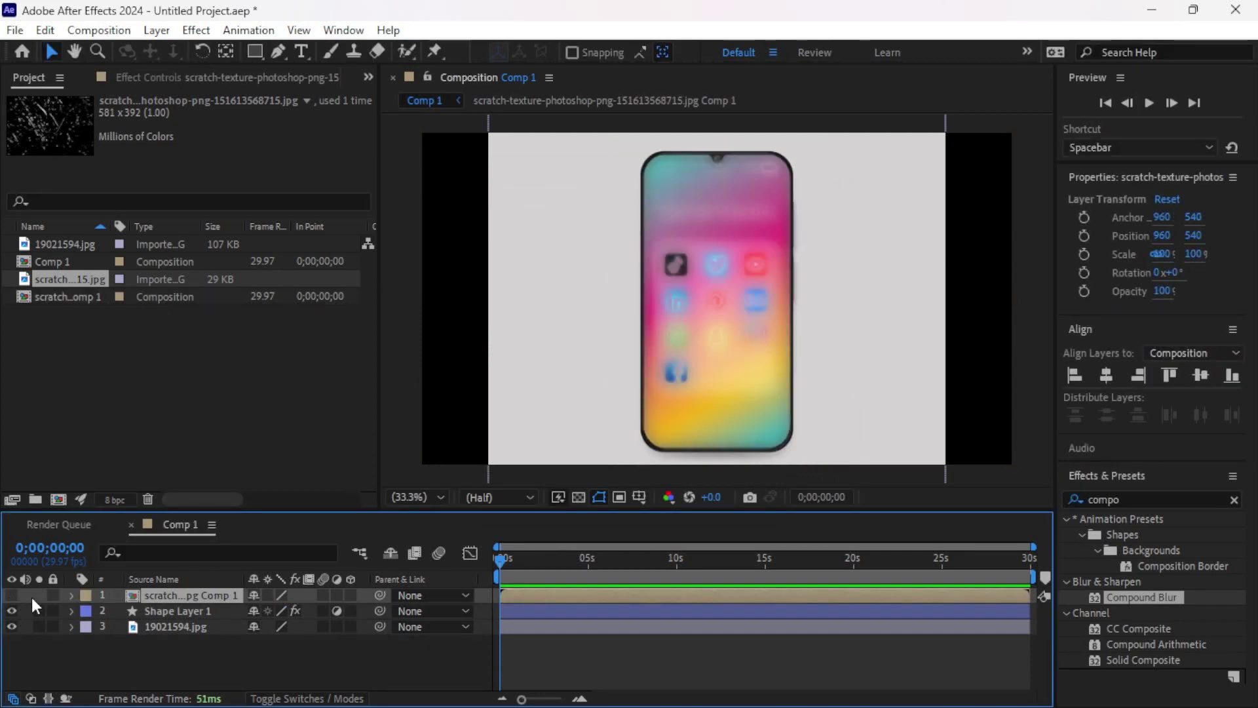
click(170, 605)
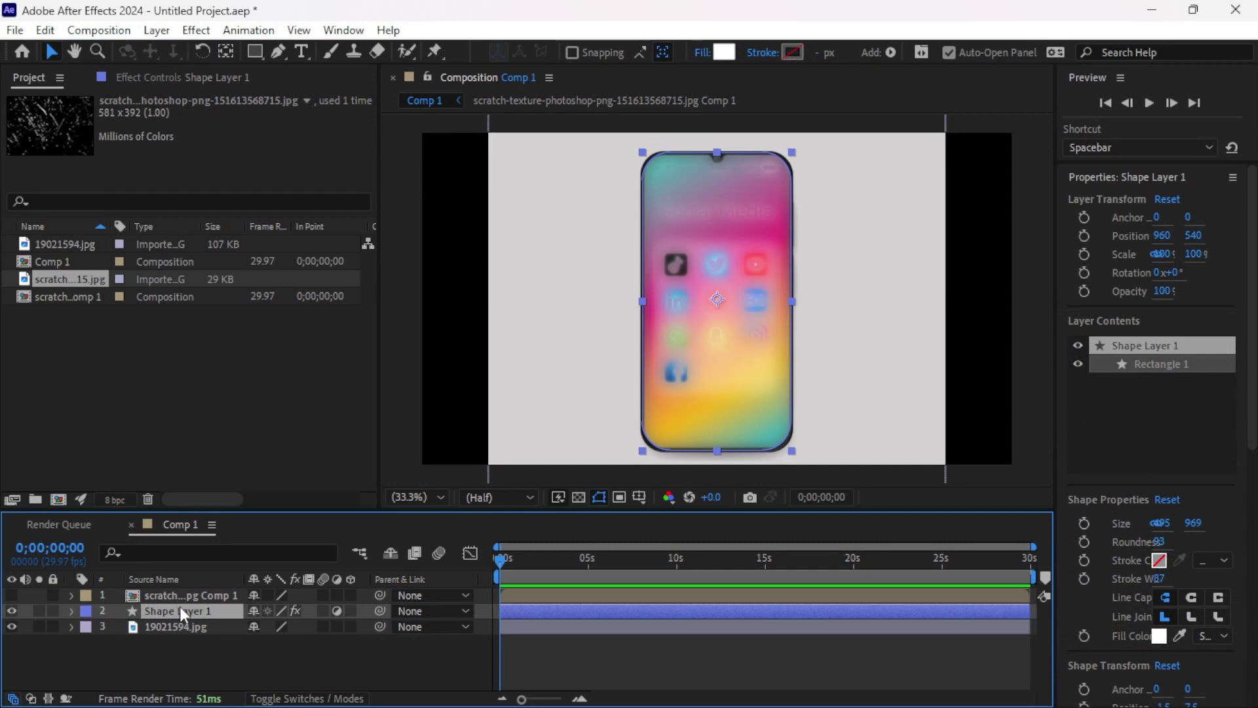
Set Compound Blur's Blur Layer to the scratch precomp and raise Maximum Blur to 112
click(179, 78)
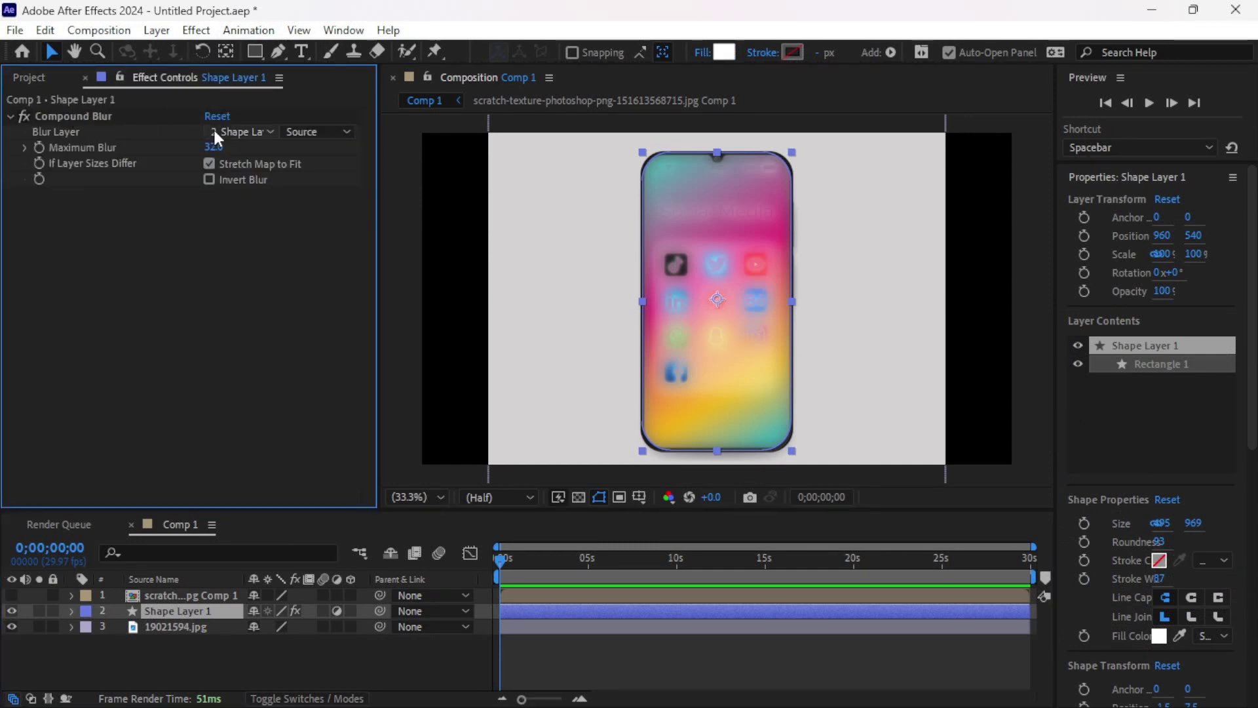
click(236, 132)
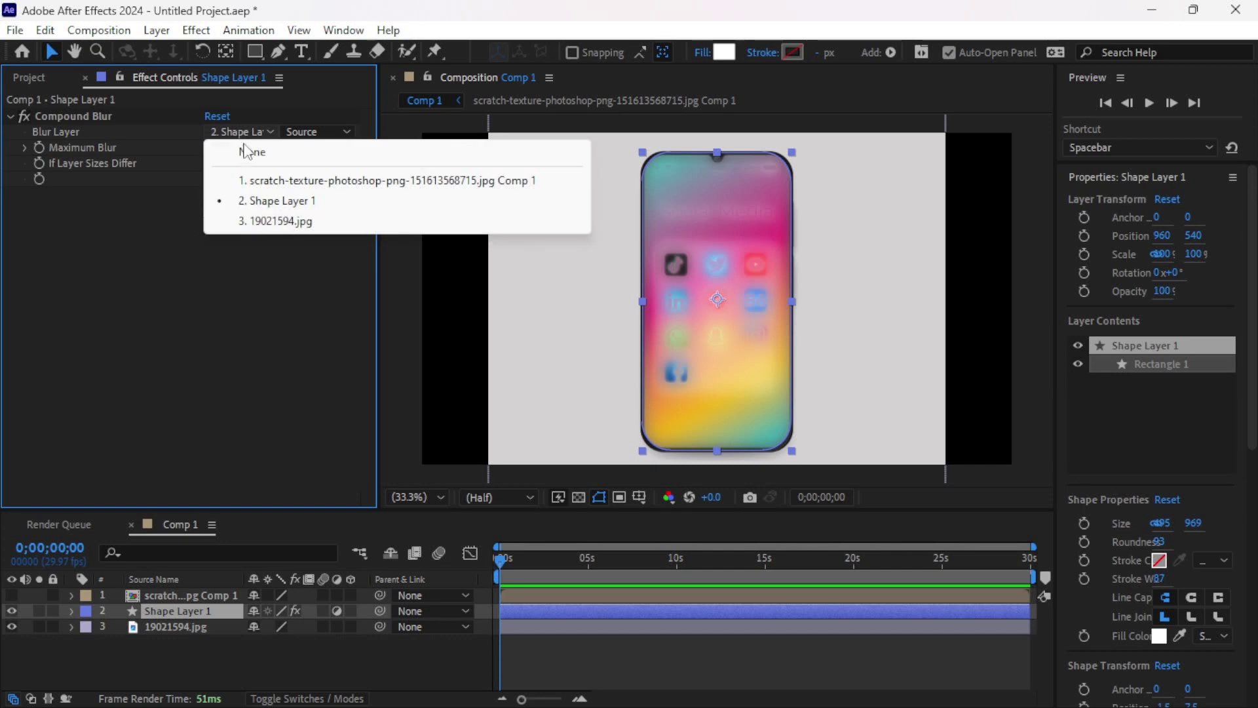
click(263, 182)
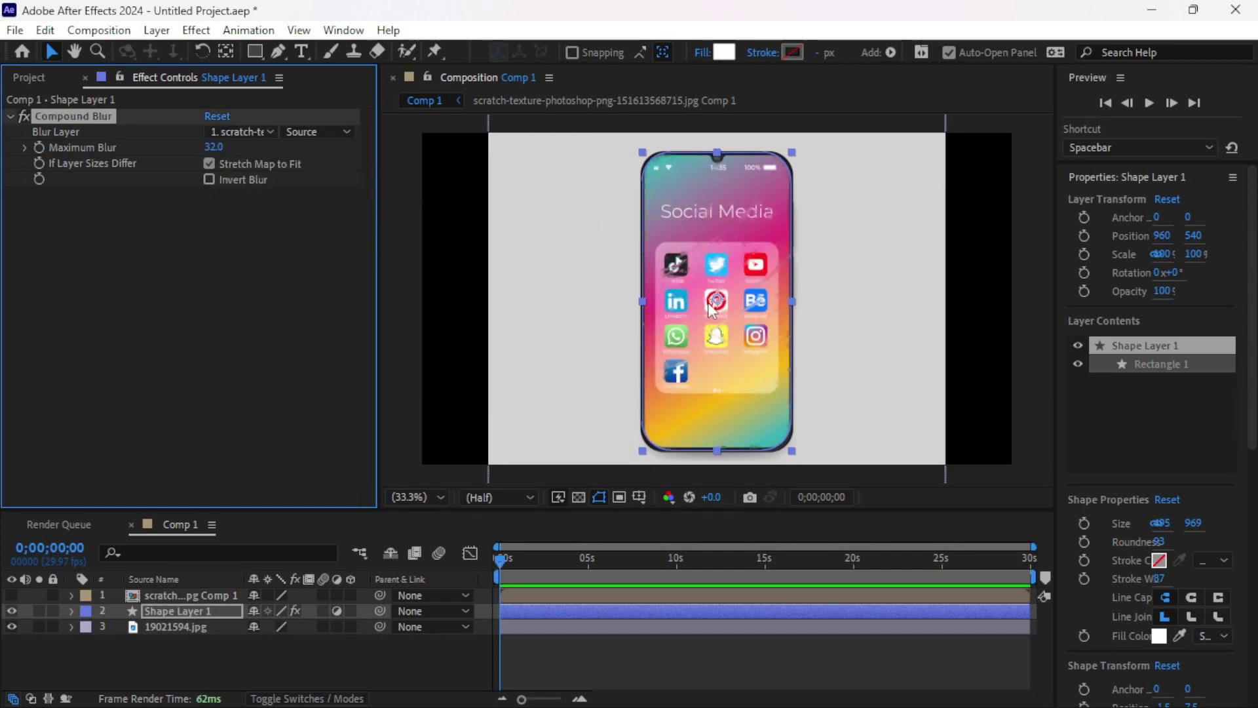
drag(213, 146, 282, 141)
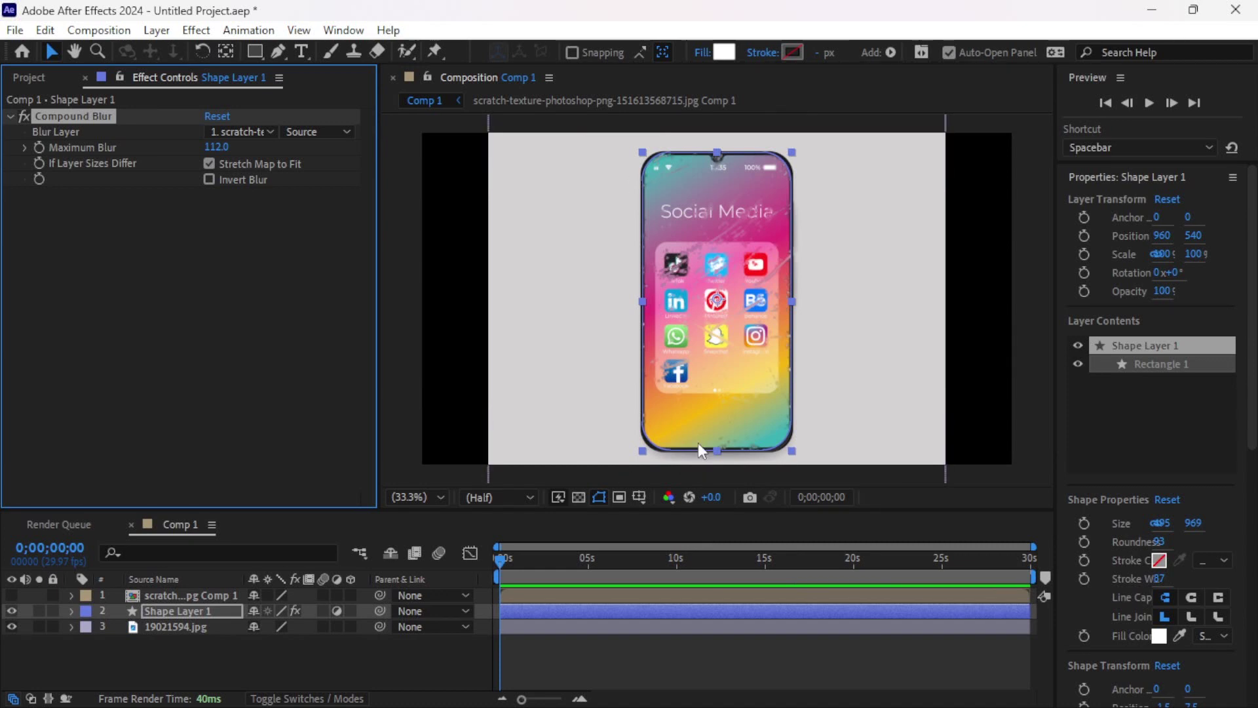
click(25, 116)
click(25, 116)
Search 'fast' and apply Fast Box Blur to Shape Layer 1
scroll(1159, 443, down, 8)
scroll(1140, 579, down, 2)
click(1141, 520)
text(fast)
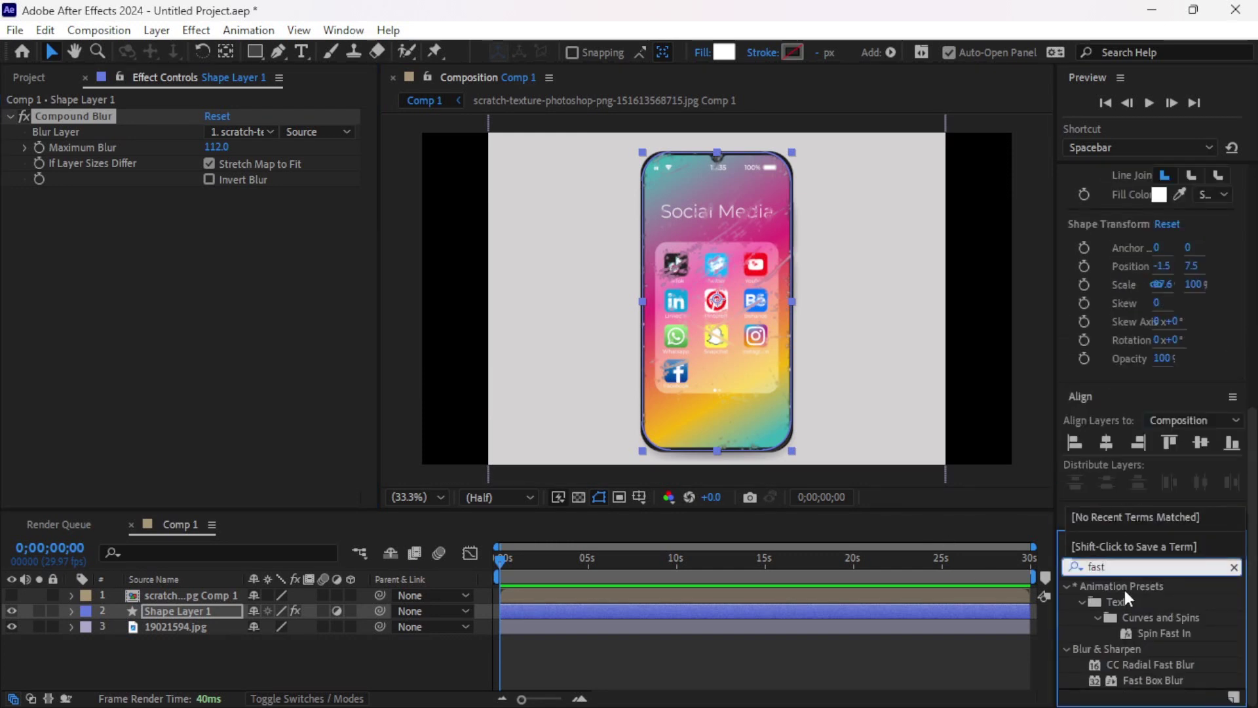
drag(1150, 680, 230, 612)
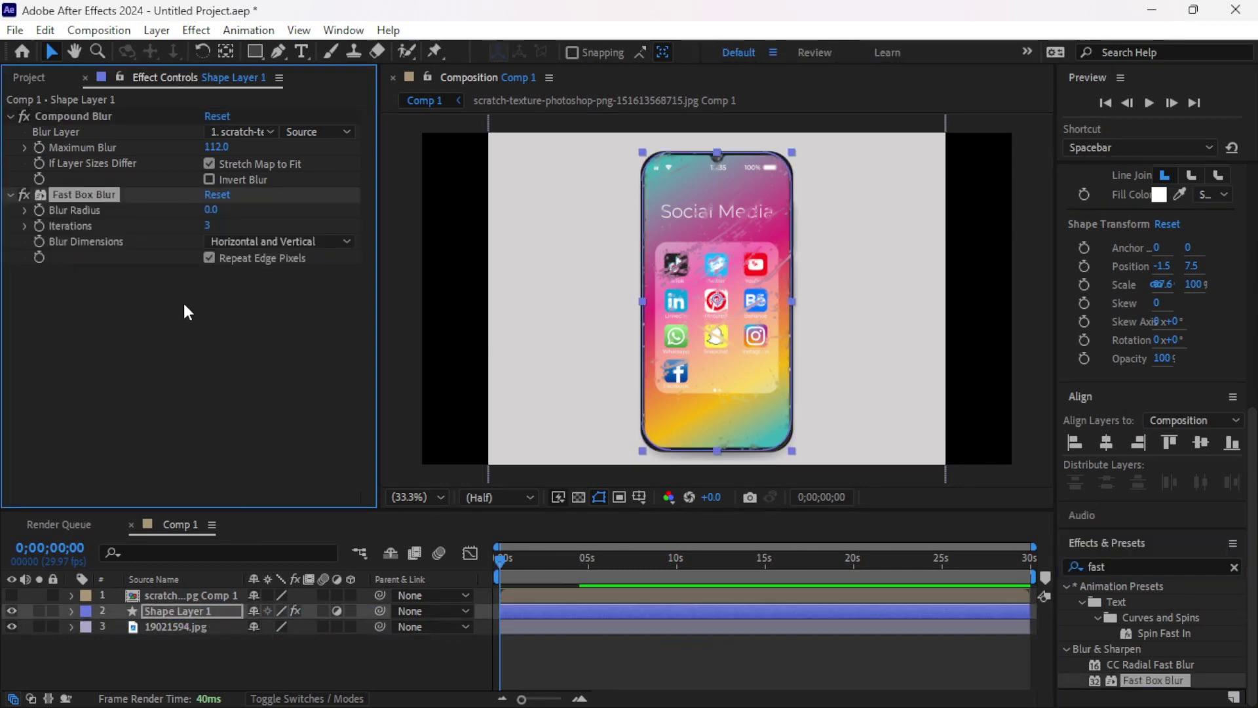
Settle Fast Box Blur's radius at 1 after trying 8 and 2, then toggle it to compare
click(211, 209)
text(8)
key(Return)
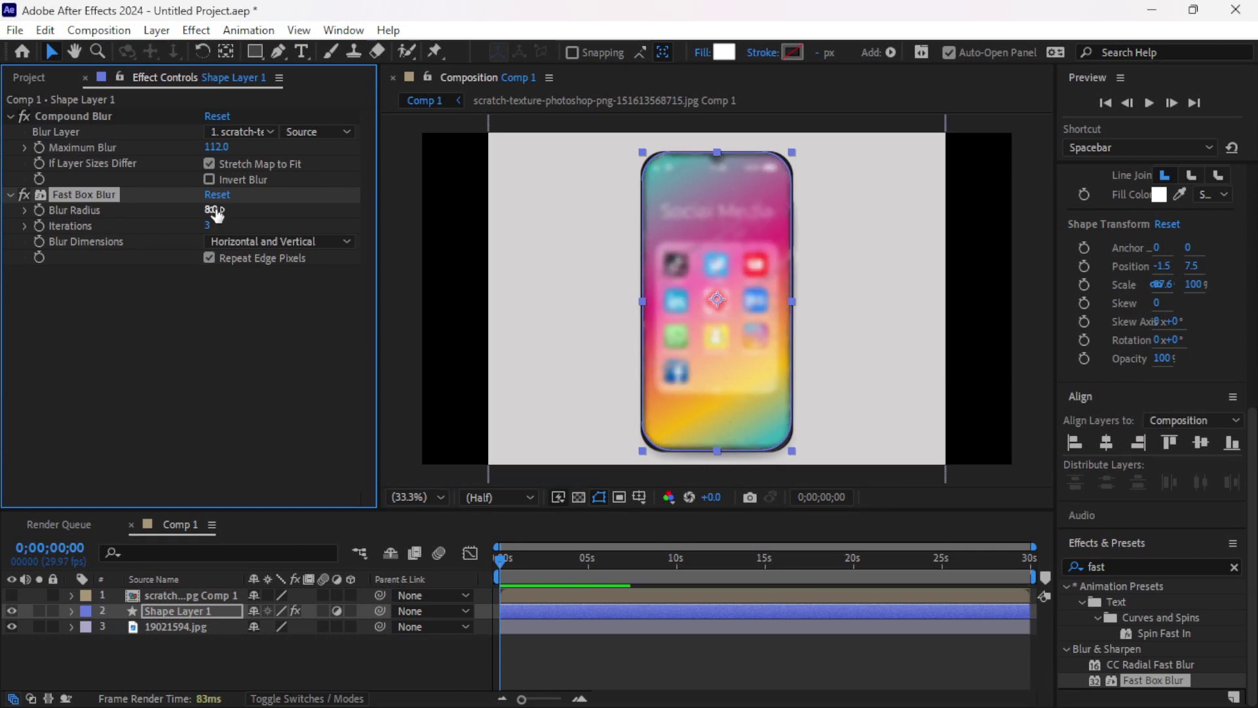
click(211, 210)
text(2)
key(Return)
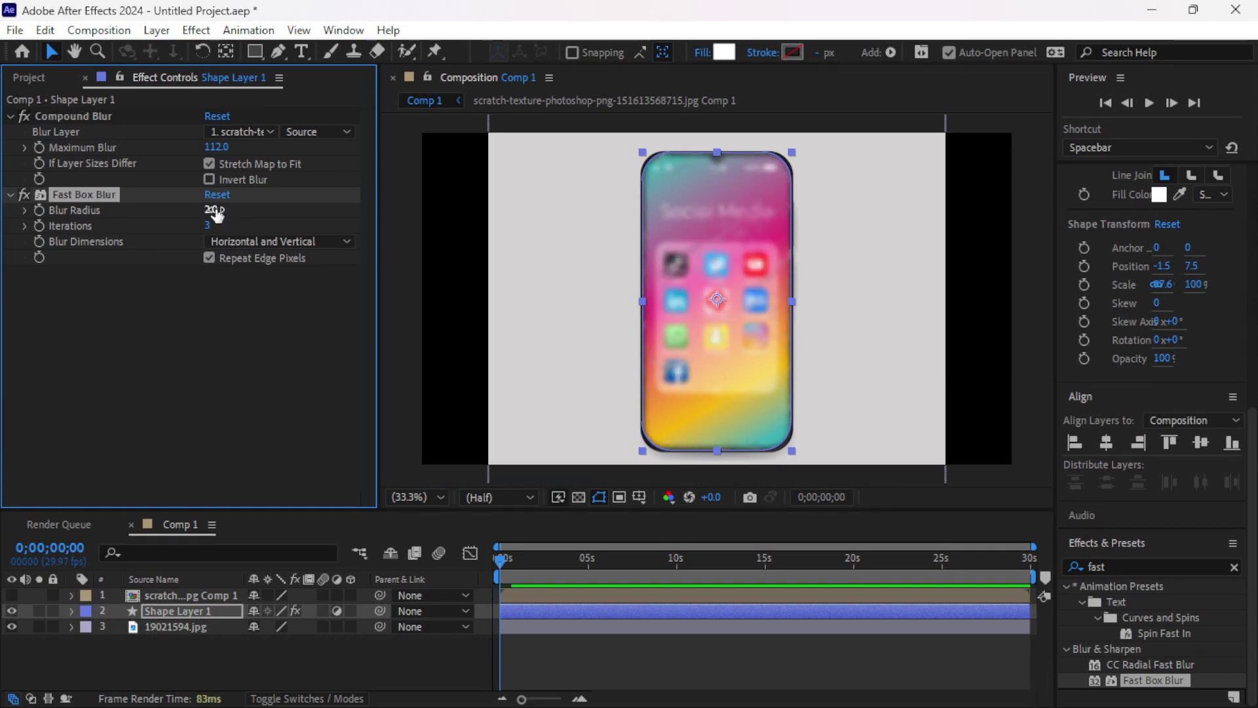
click(213, 211)
text(1)
key(Return)
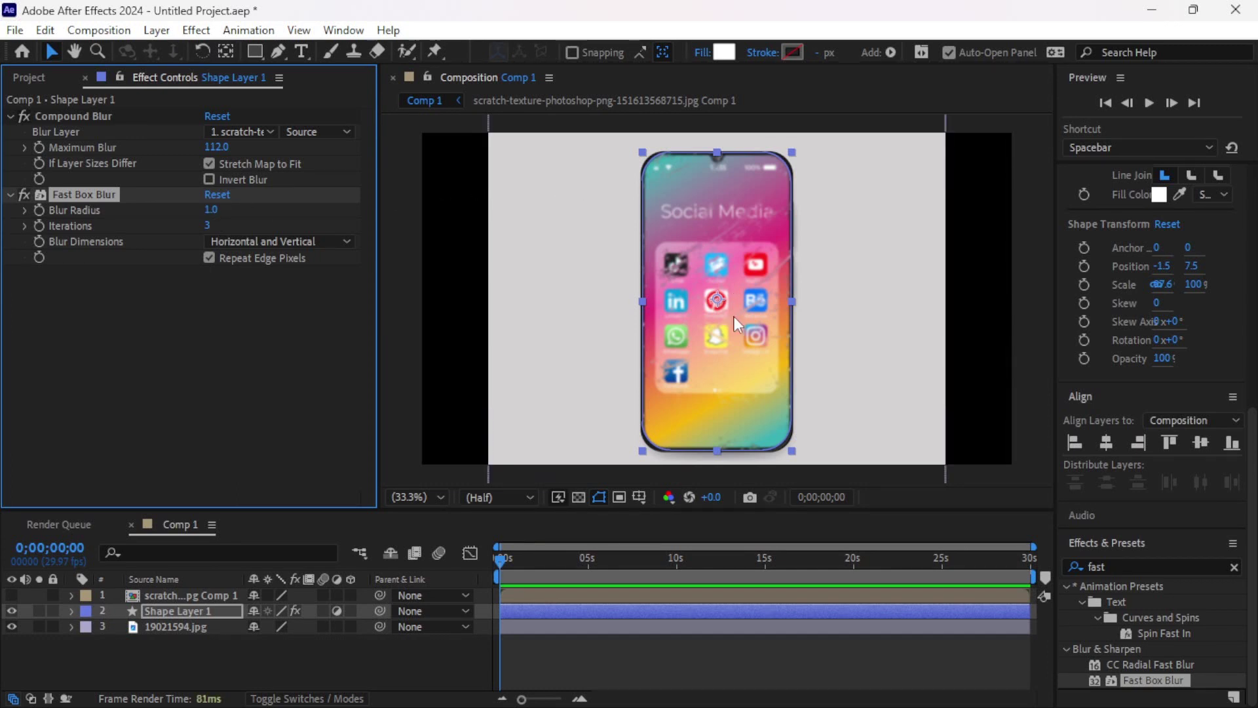
click(24, 194)
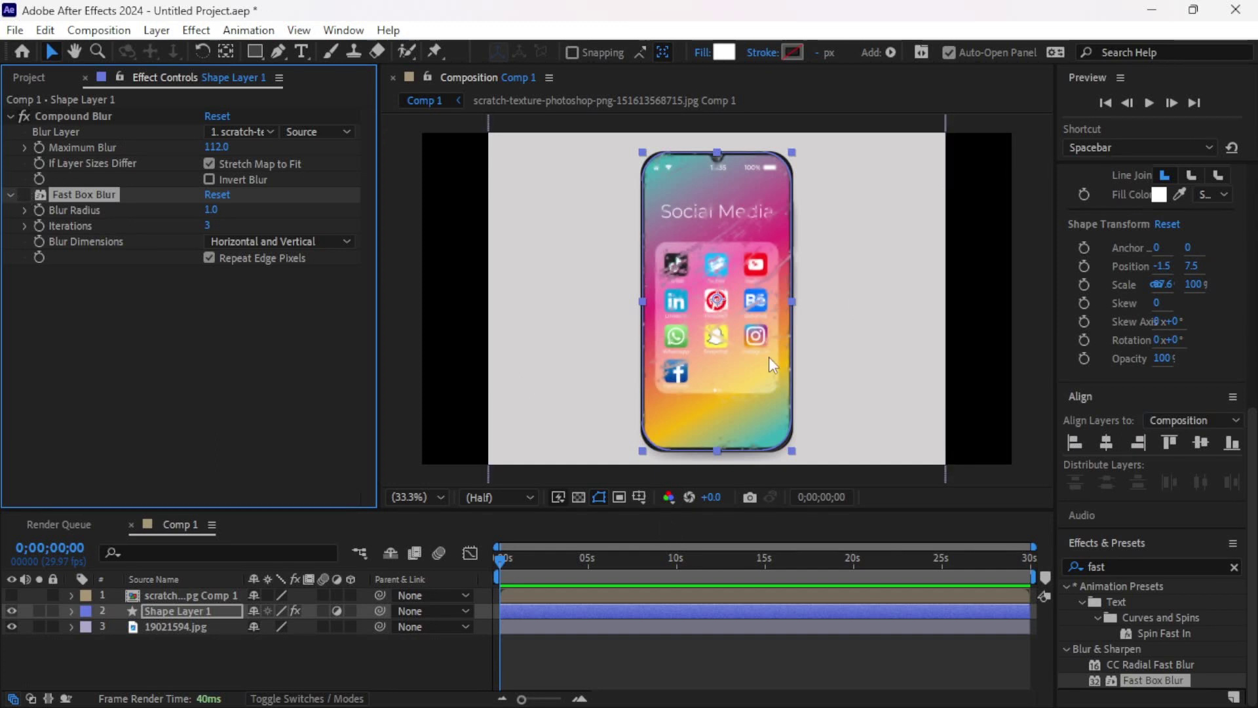